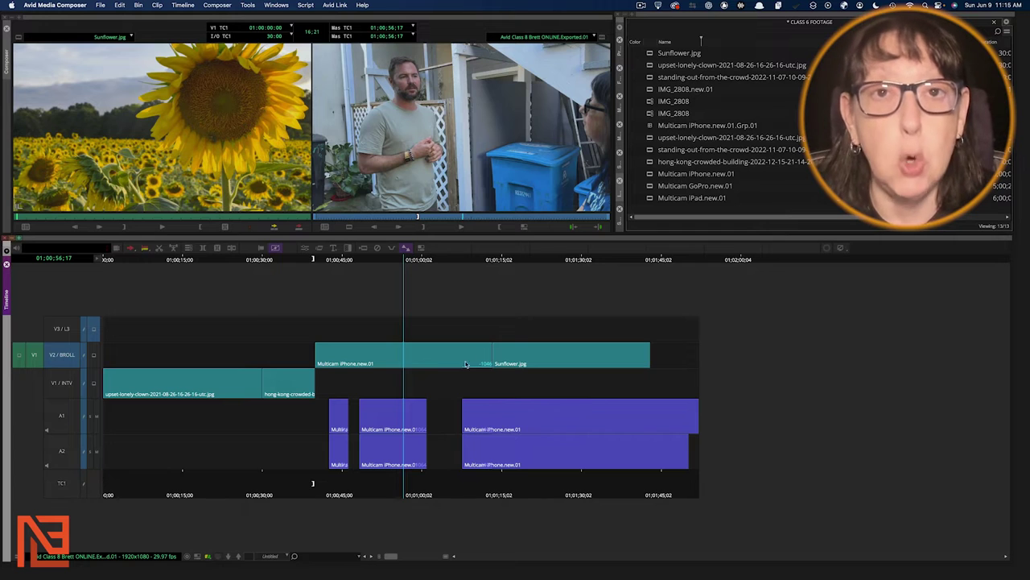
# Park the playhead on the Multicam iPhone clip and reveal the ONLINE.Exported.01 sequence in the ONLINE SEQ bin
pyautogui.click(396, 362)
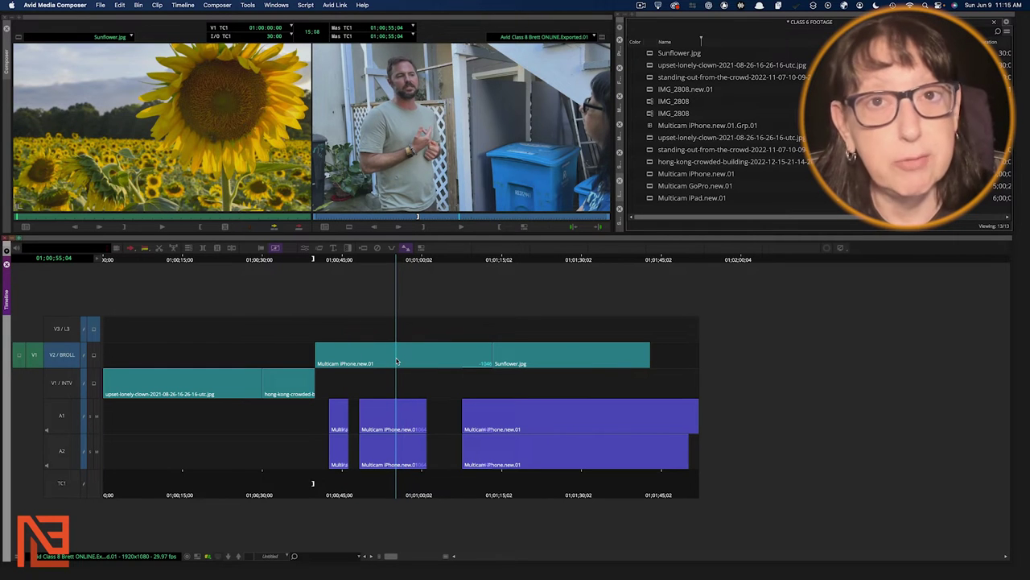
pyautogui.click(387, 334)
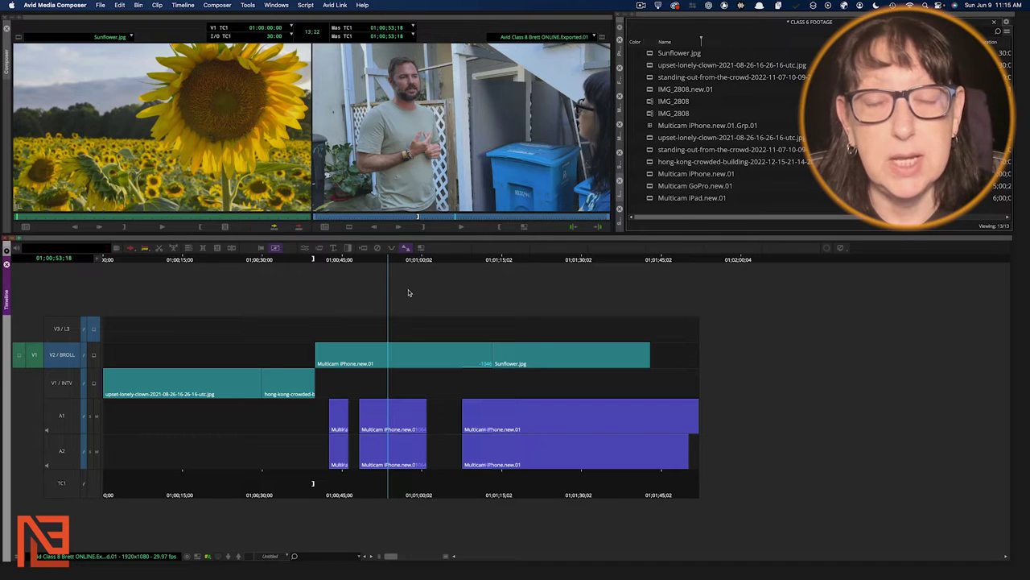
pyautogui.click(663, 561)
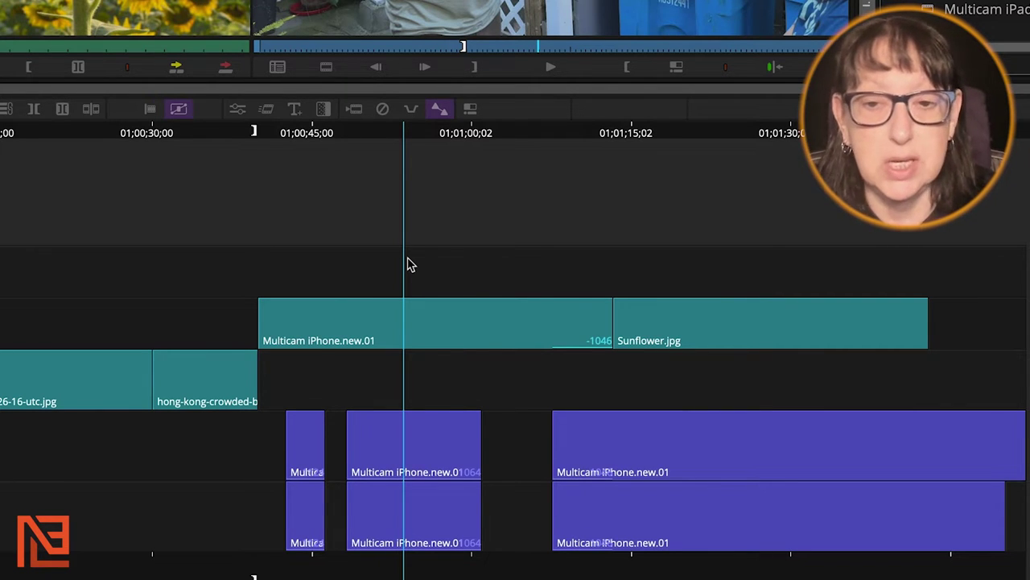
pyautogui.click(395, 363)
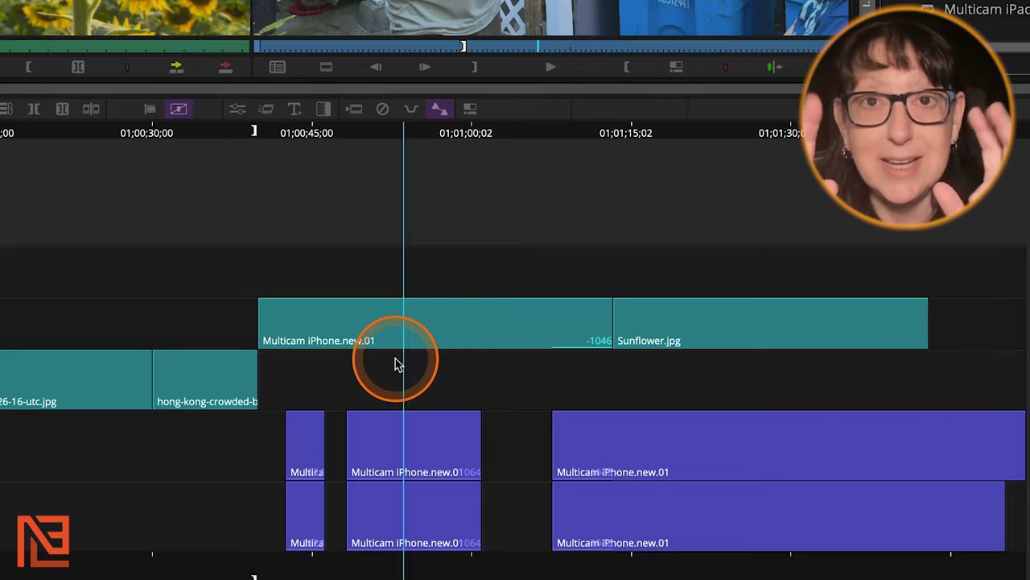
pyautogui.click(400, 328)
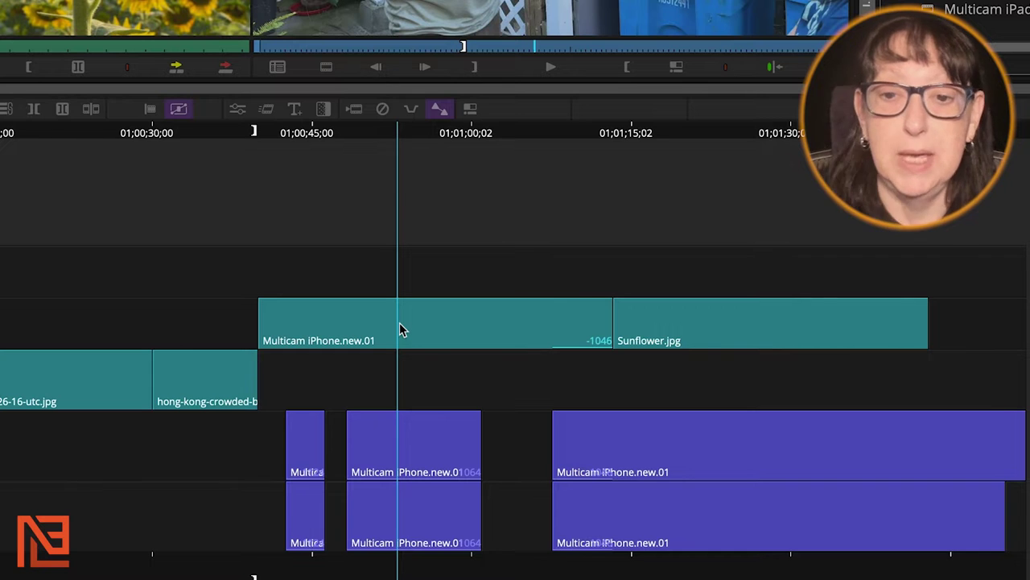
pyautogui.click(403, 330)
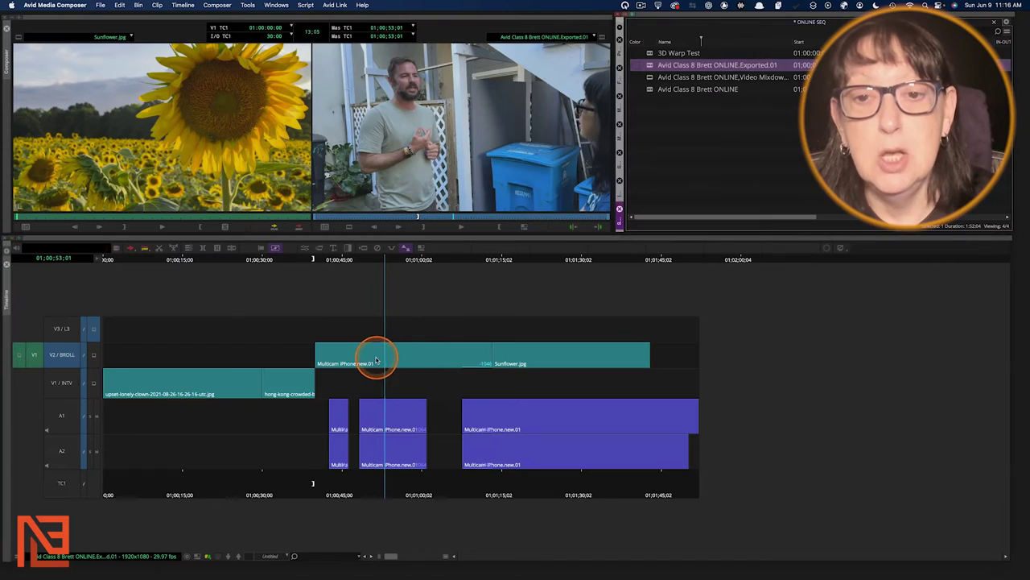
pyautogui.click(376, 356)
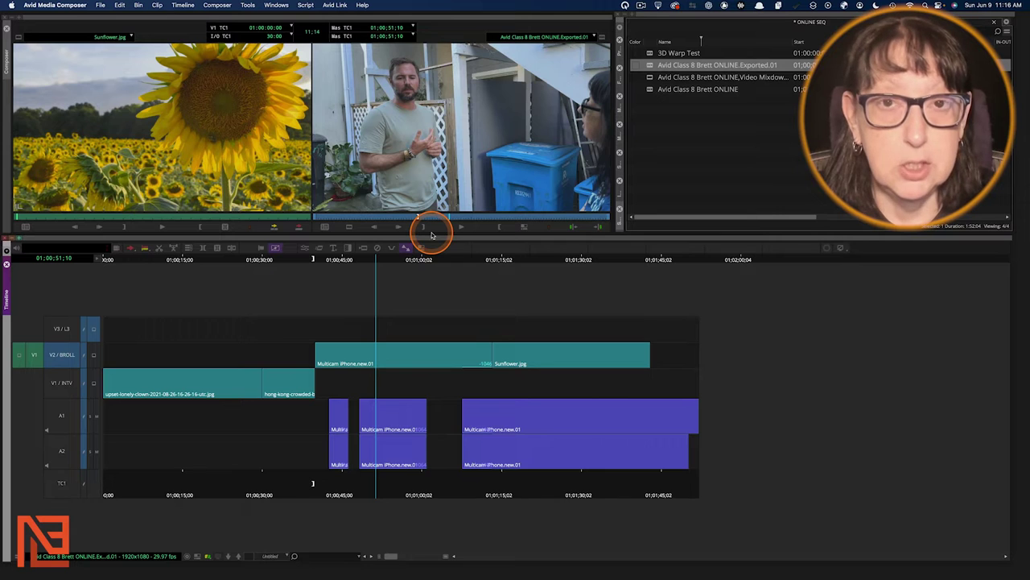
# Open the Command Palette and enable Button to Button Reassignment
pyautogui.press('super+3')
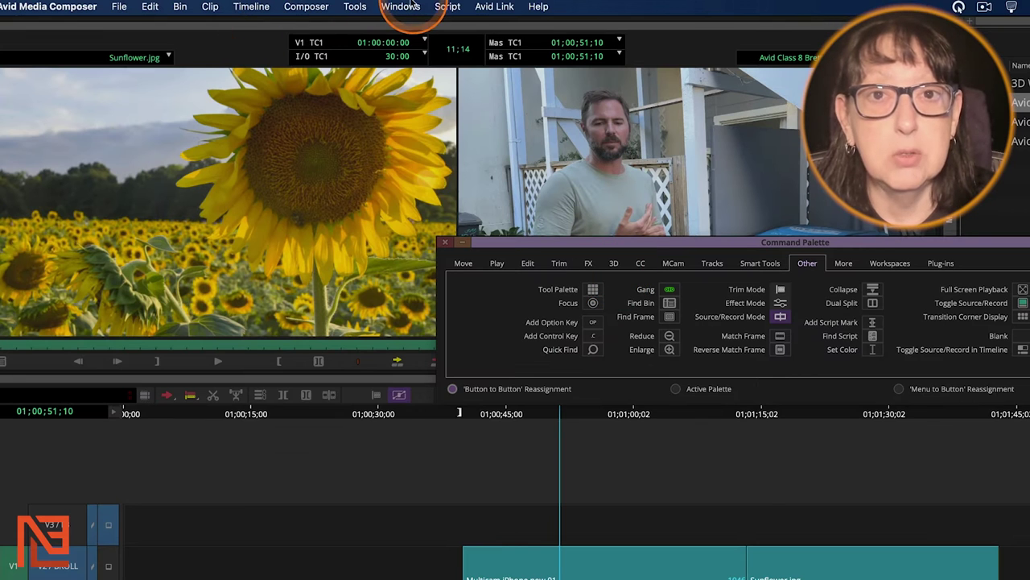
pyautogui.click(251, 5)
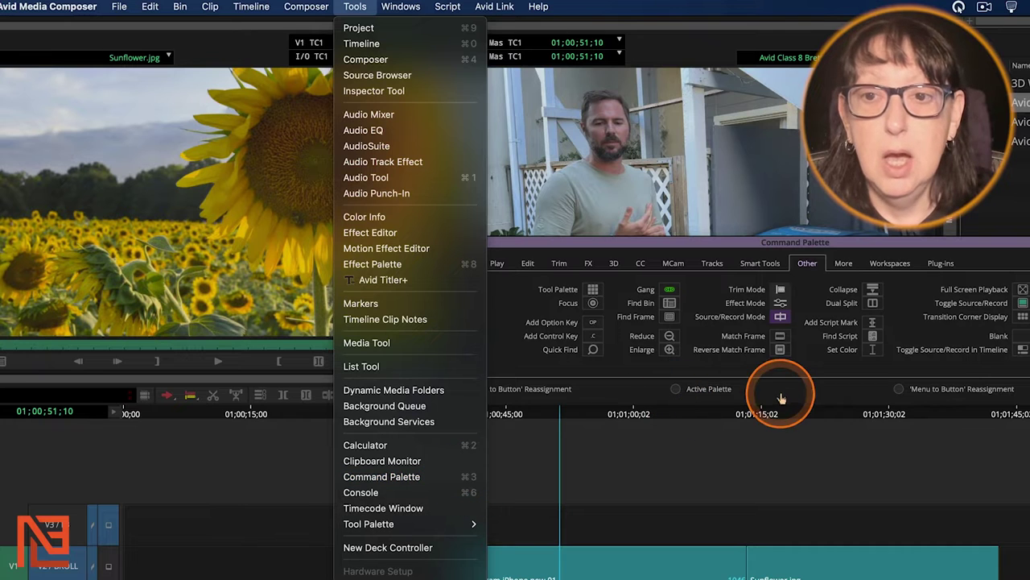
pyautogui.click(633, 418)
pyautogui.click(456, 388)
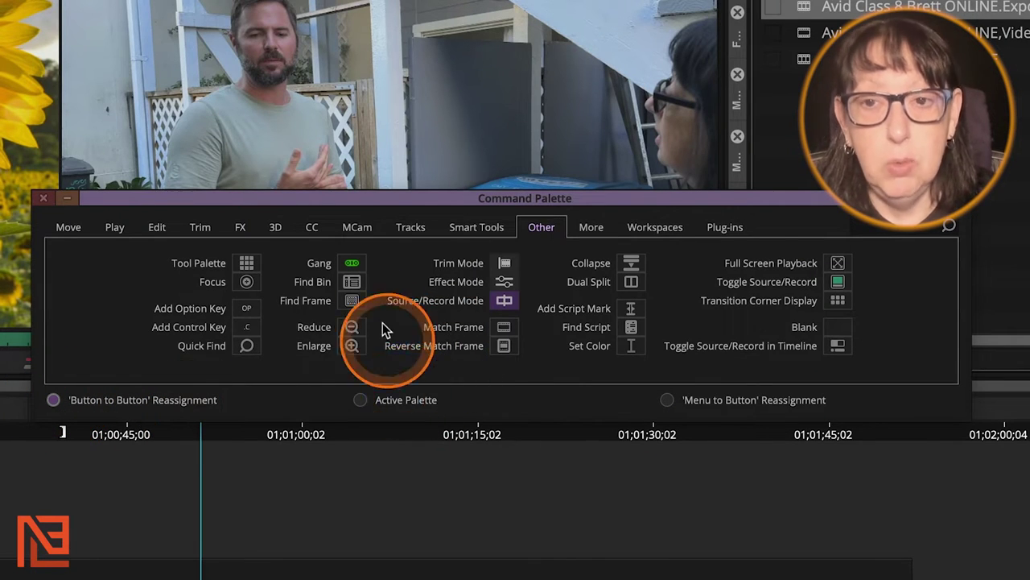
# Map Find Bin onto a source monitor button and close the Command Palette
pyautogui.moveTo(432, 202); pyautogui.dragTo(329, 111)
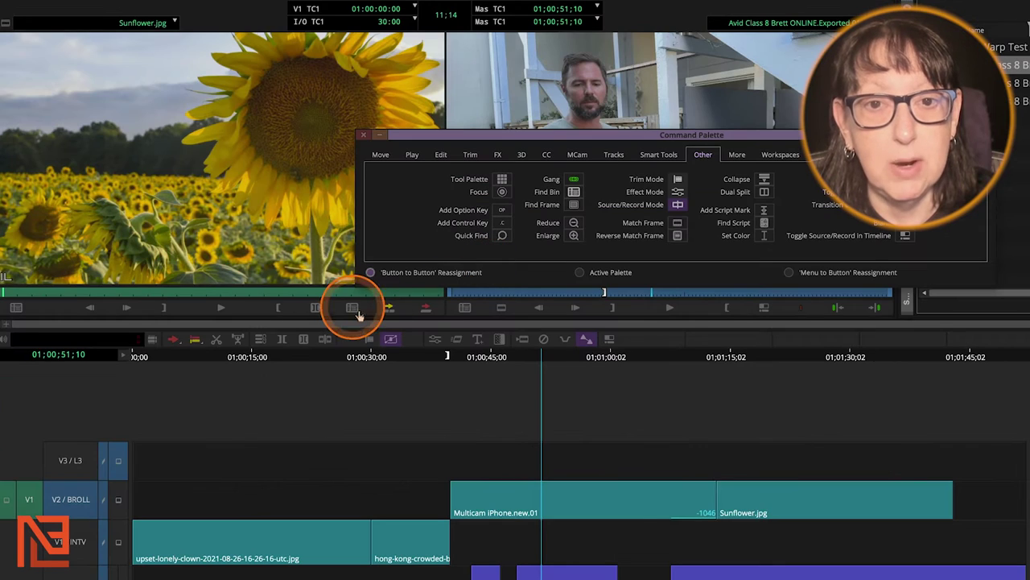
pyautogui.moveTo(681, 224); pyautogui.dragTo(809, 310)
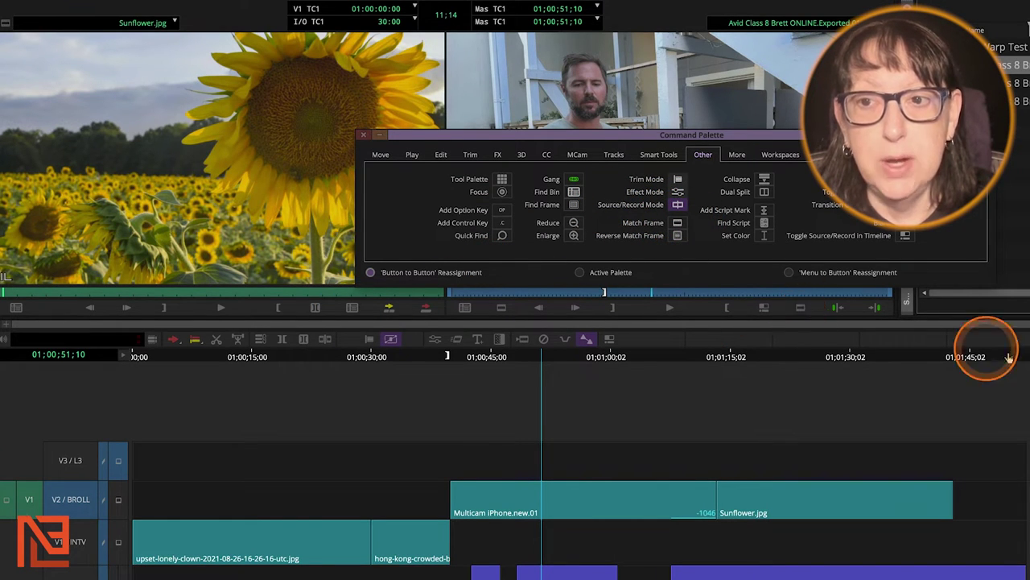
pyautogui.click(363, 137)
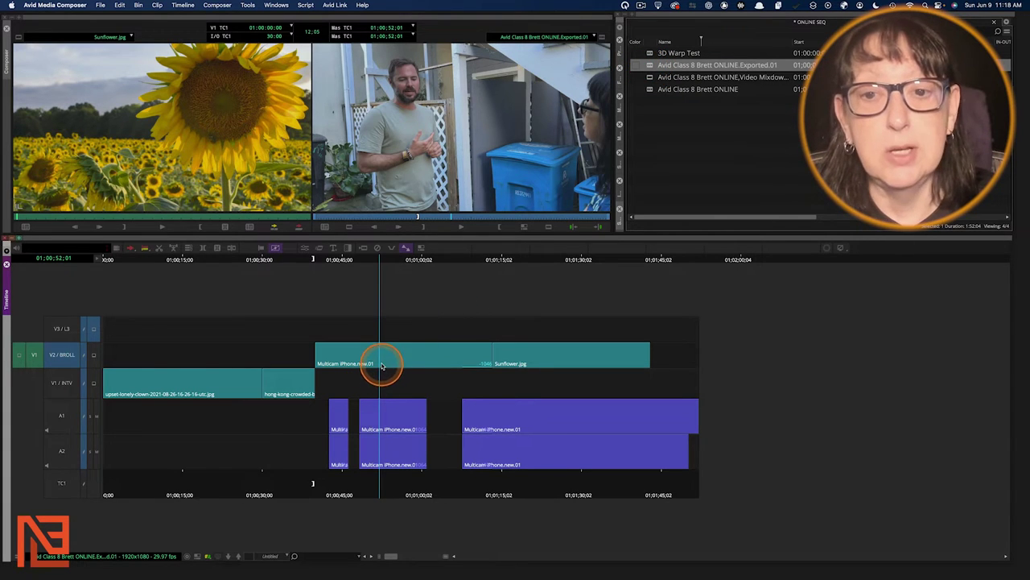
# Load Multicam iPhone.new.01 into the Source monitor and use Find Bin to show it in CLASS 6 FOOTAGE
pyautogui.press('space')
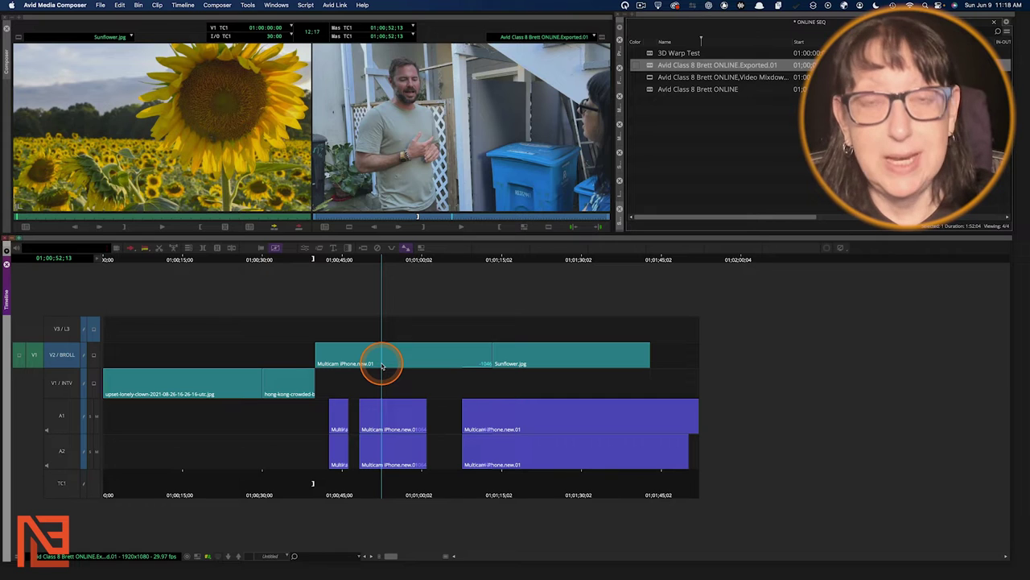
pyautogui.doubleClick(383, 365)
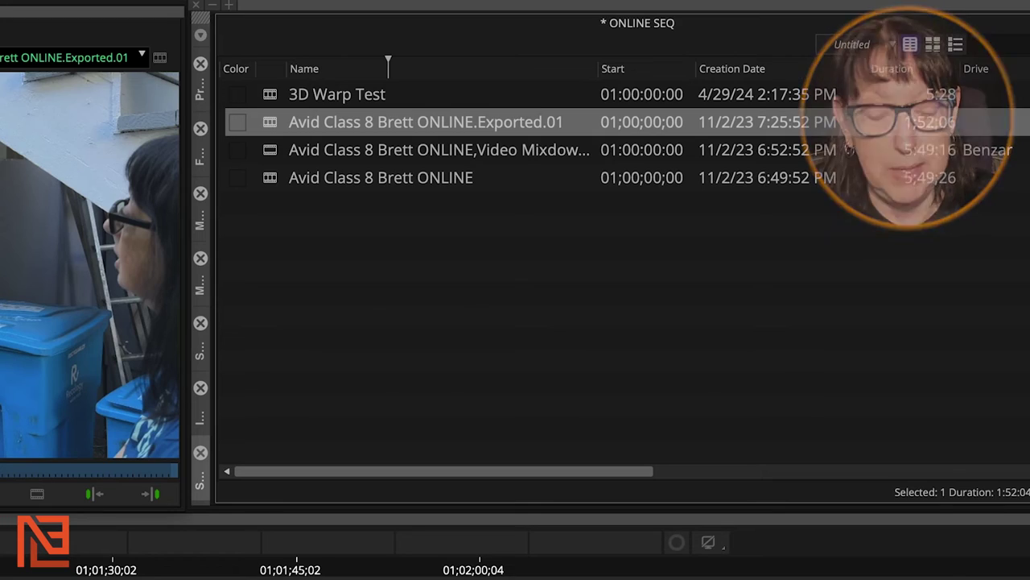
pyautogui.click(620, 193)
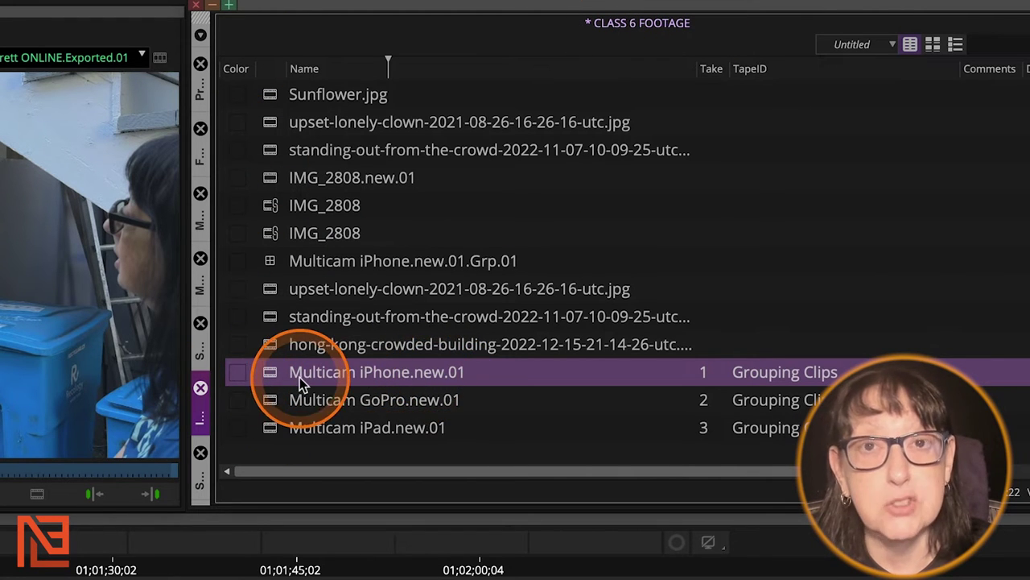
pyautogui.click(0, 579)
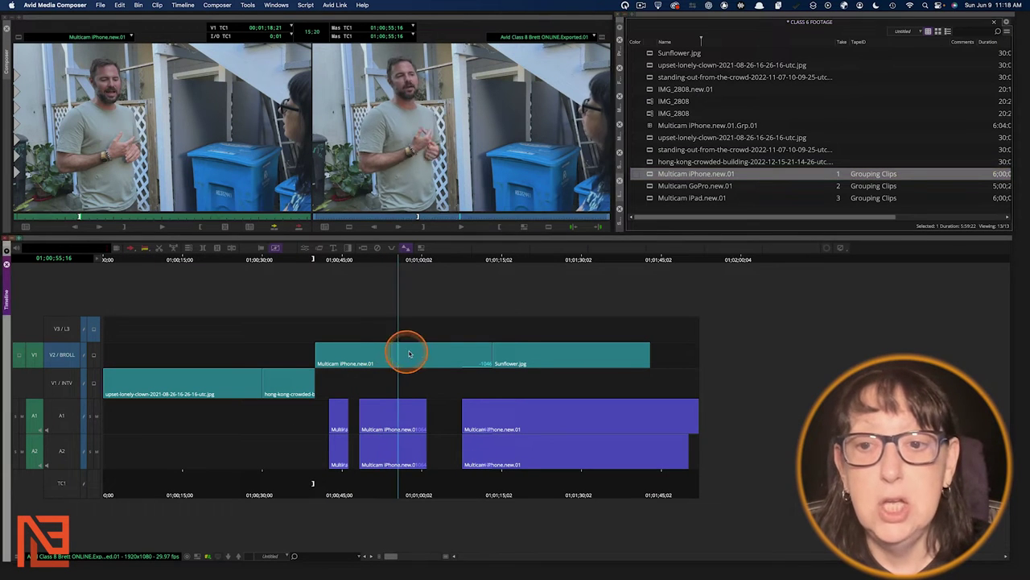
# Match-frame Sunflower.jpg, reveal it in CLASS 6 FOOTAGE, then load the clown image
pyautogui.click(520, 363)
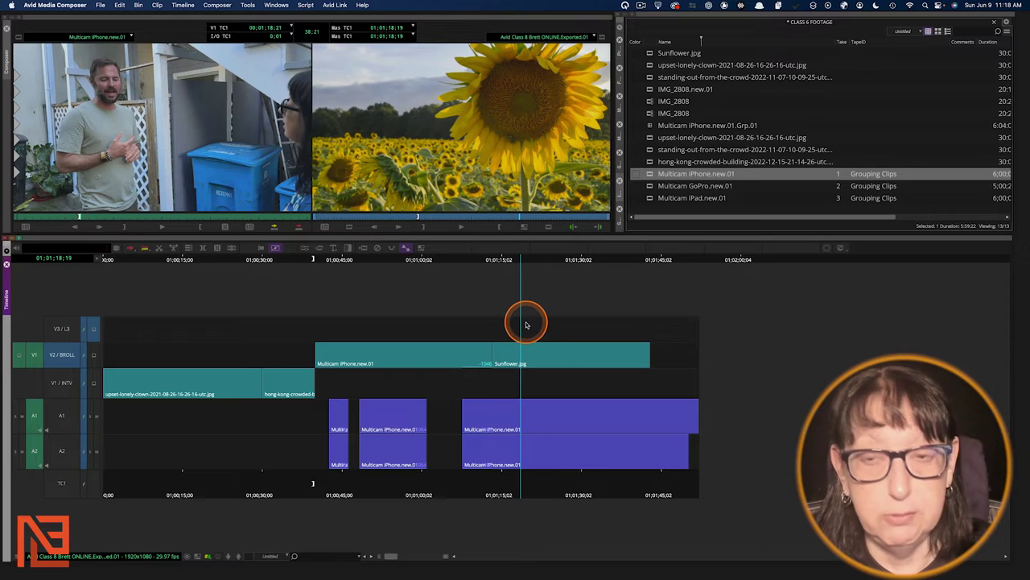
pyautogui.press('f')
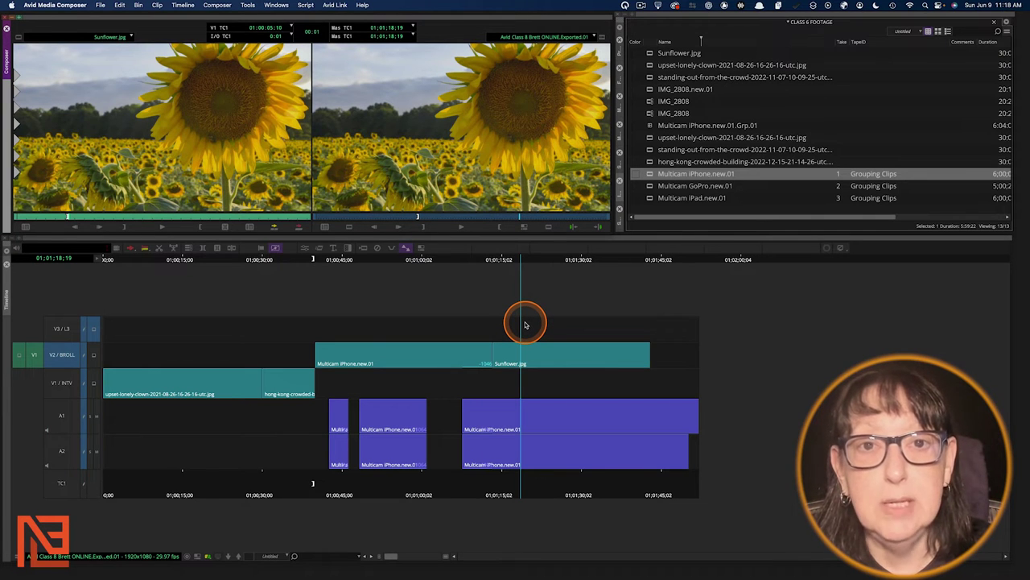
pyautogui.press('super+f')
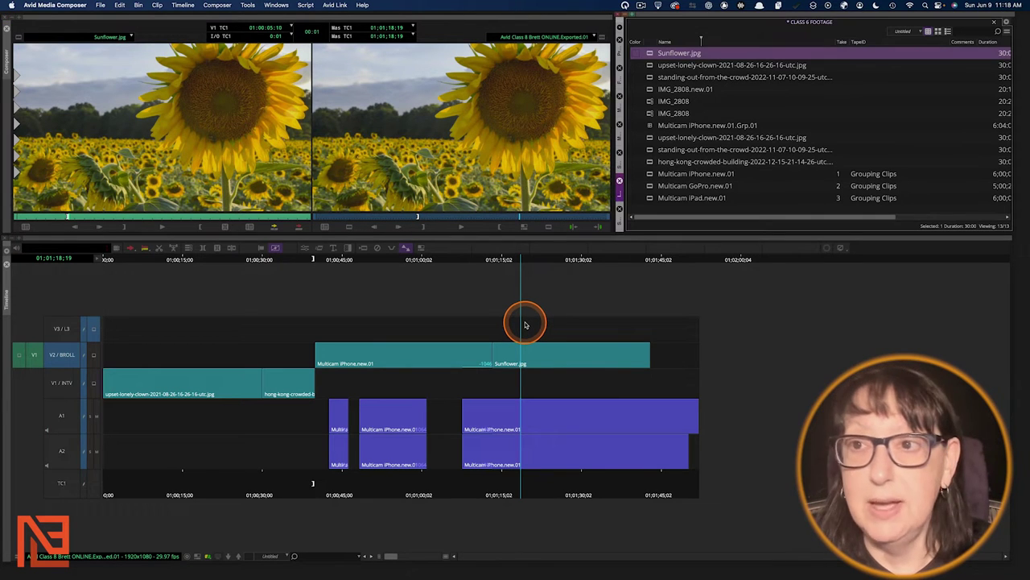
pyautogui.doubleClick(650, 65)
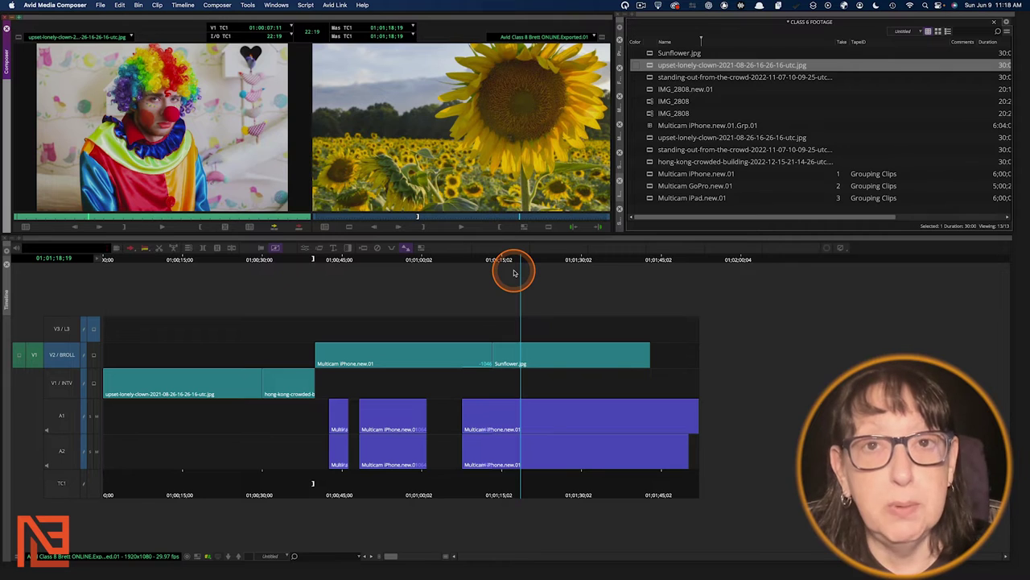
# Step the playhead across the Multicam-to-Sunflower edit and activate the source viewer
pyautogui.click(560, 403)
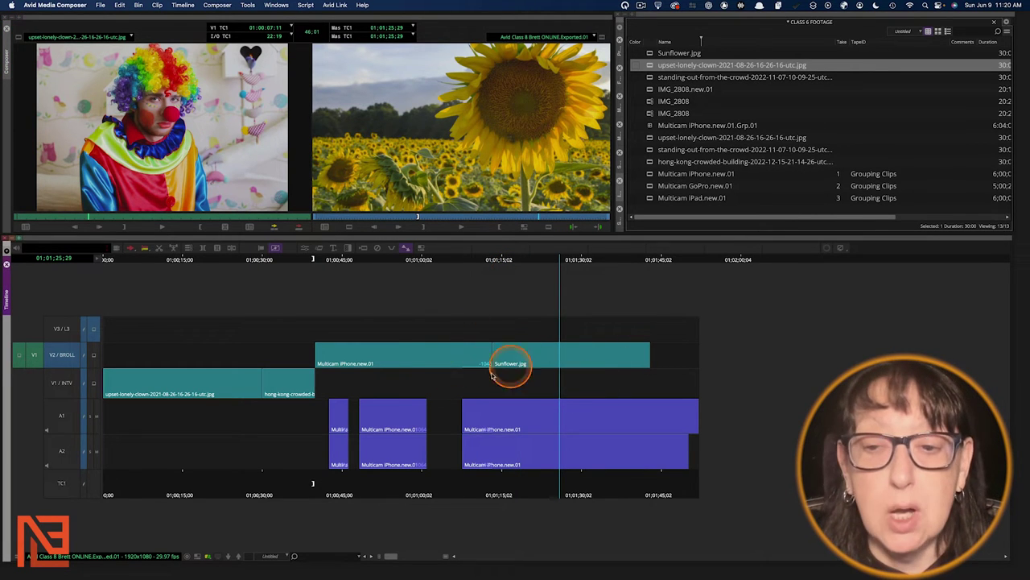
pyautogui.click(465, 358)
pyautogui.moveTo(475, 359); pyautogui.dragTo(504, 378)
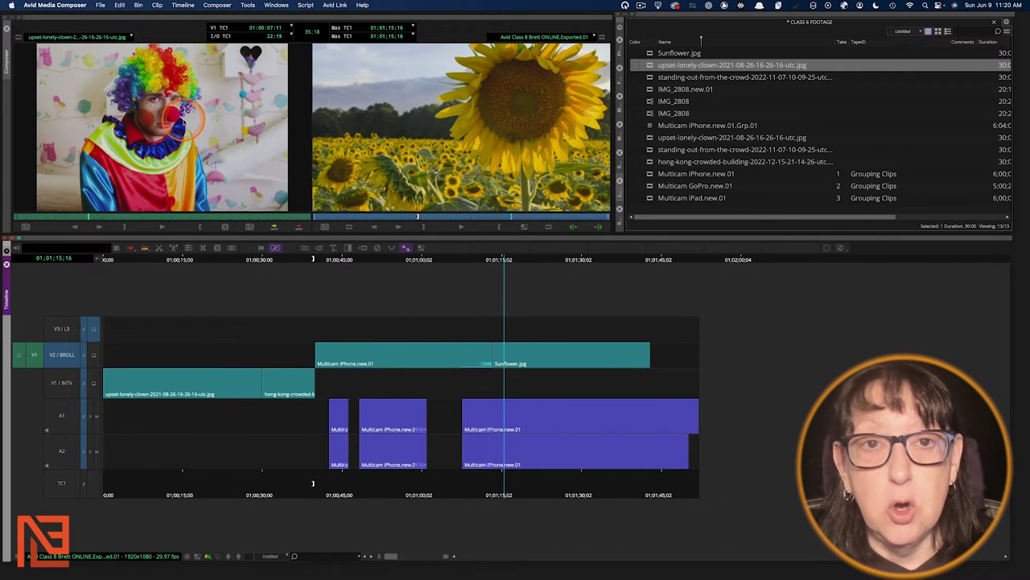
pyautogui.click(223, 79)
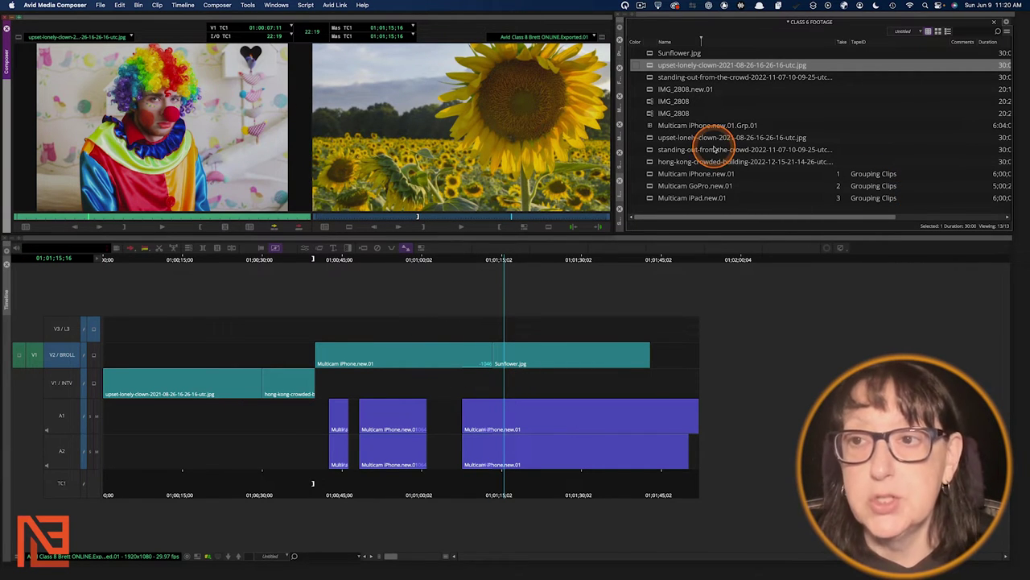
pyautogui.doubleClick(650, 150)
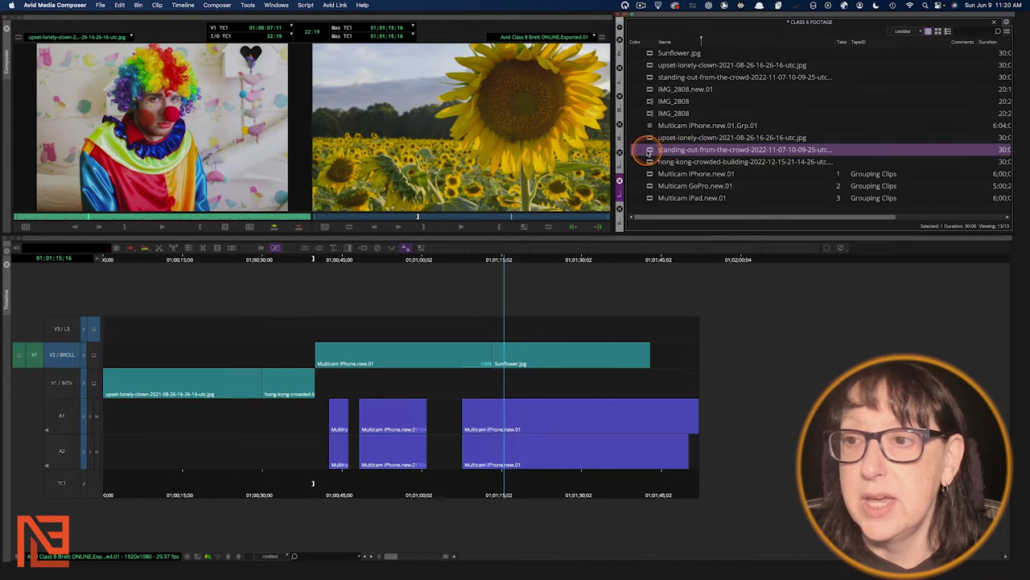
pyautogui.doubleClick(649, 173)
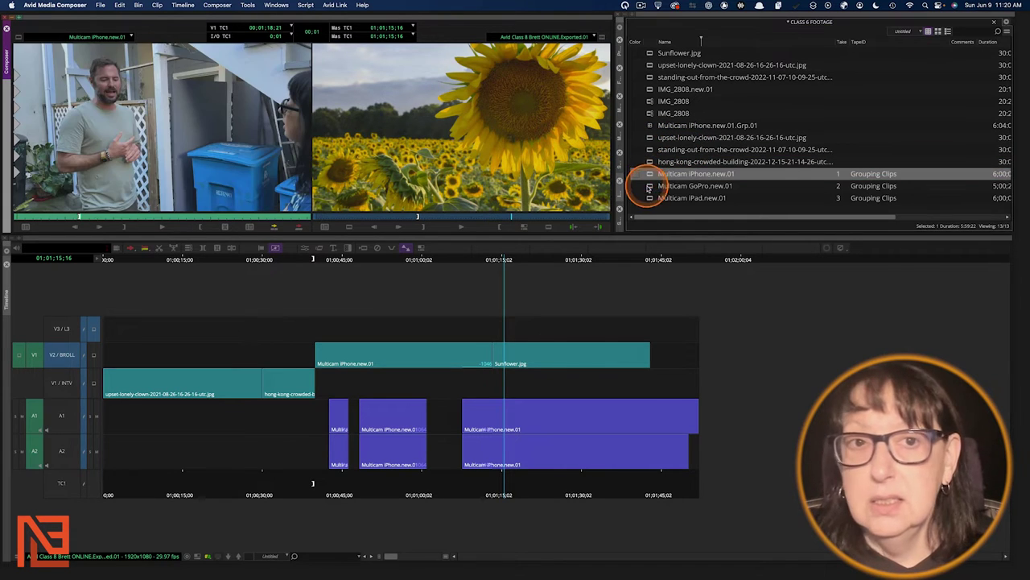
pyautogui.doubleClick(649, 185)
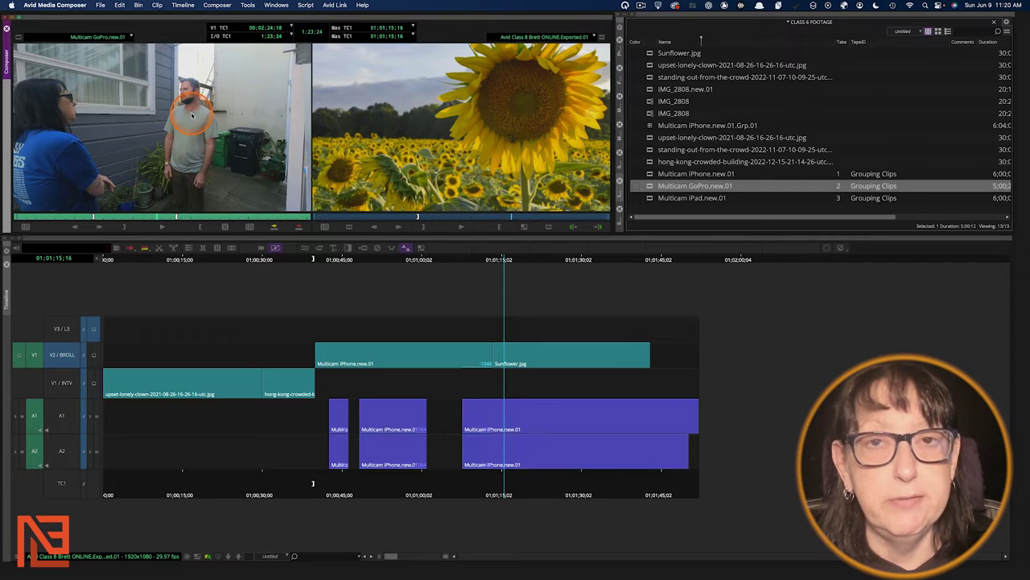
pyautogui.click(658, 126)
pyautogui.click(654, 78)
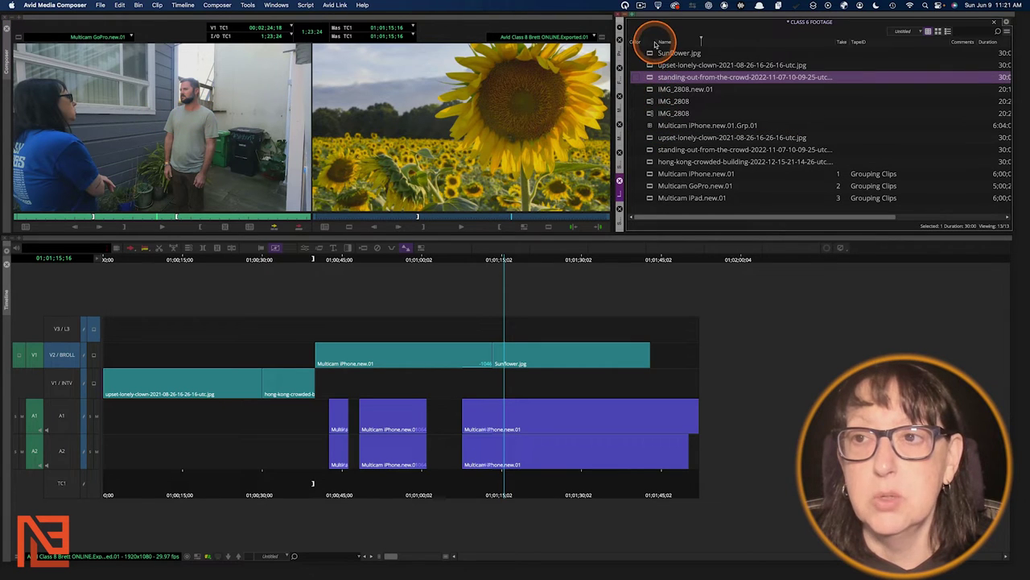
pyautogui.click(619, 79)
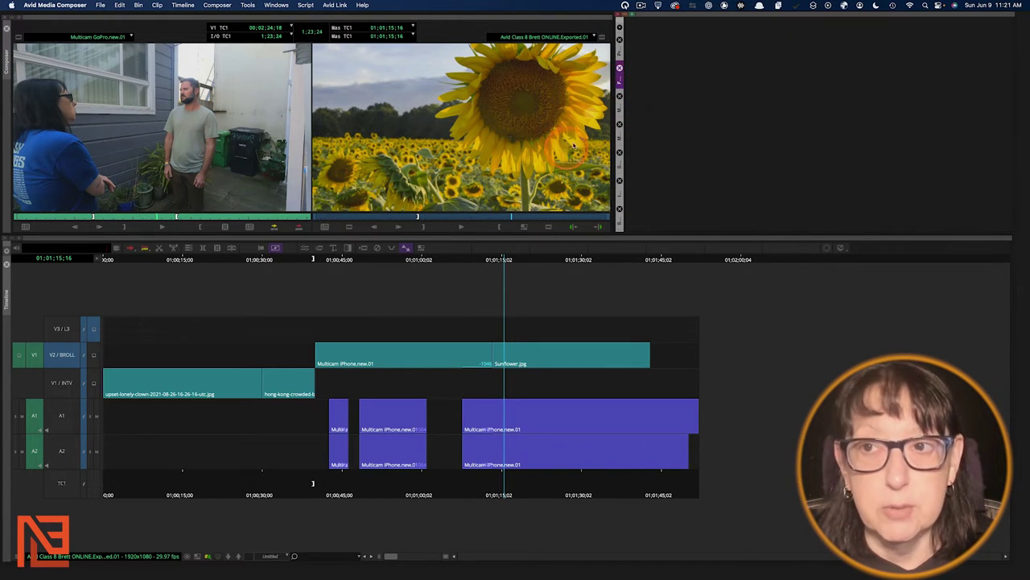
pyautogui.click(619, 42)
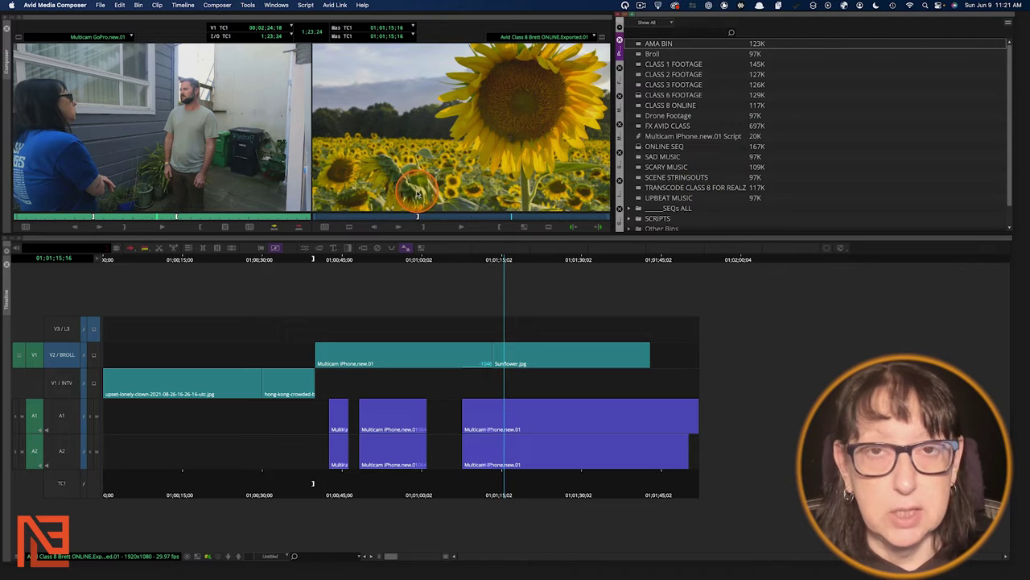
# Find the GoPro source clip in its bin, then match-frame Sunflower.jpg and find it in CLASS 6 FOOTAGE
pyautogui.click(145, 129)
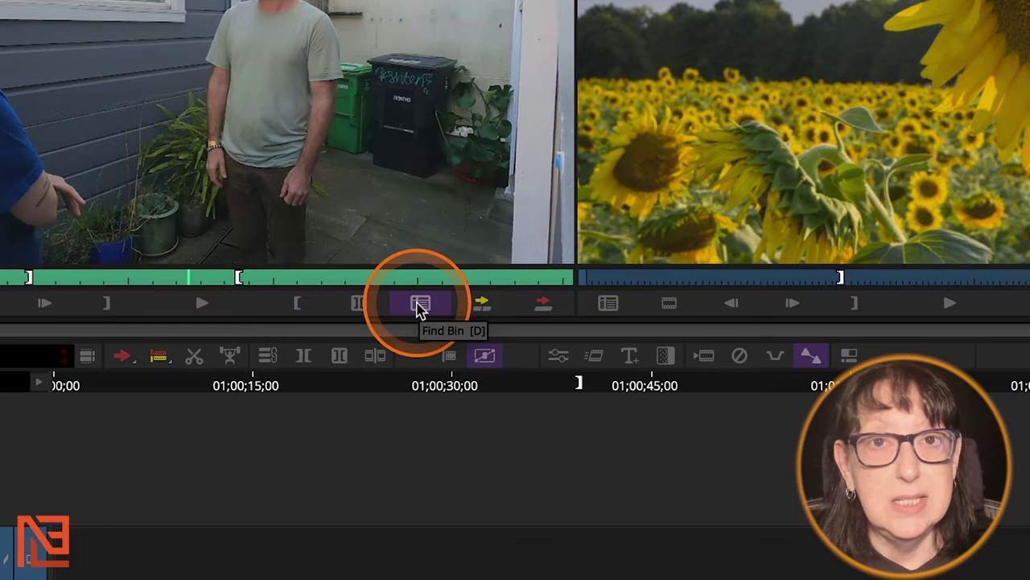
pyautogui.click(420, 310)
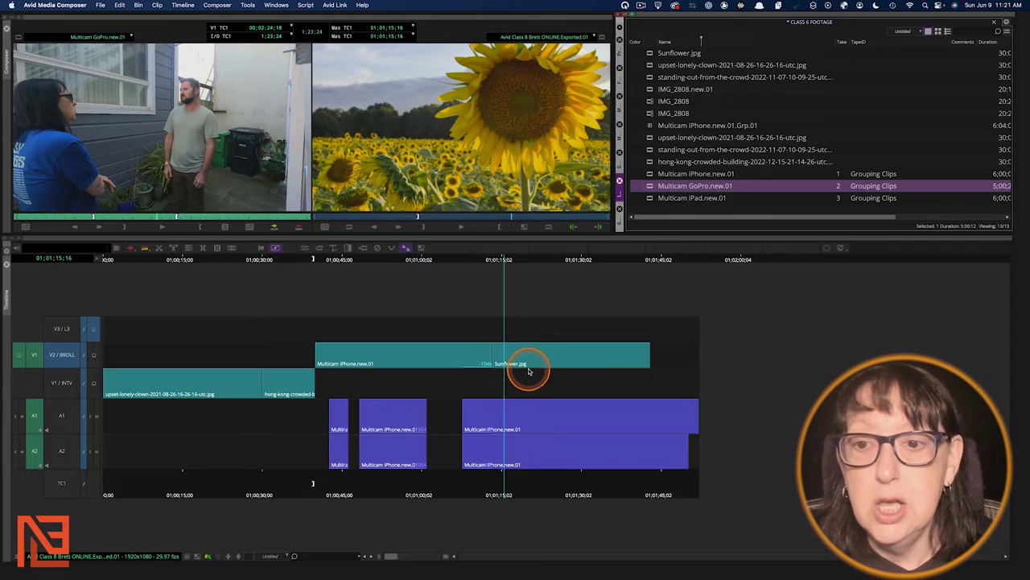
pyautogui.click(525, 368)
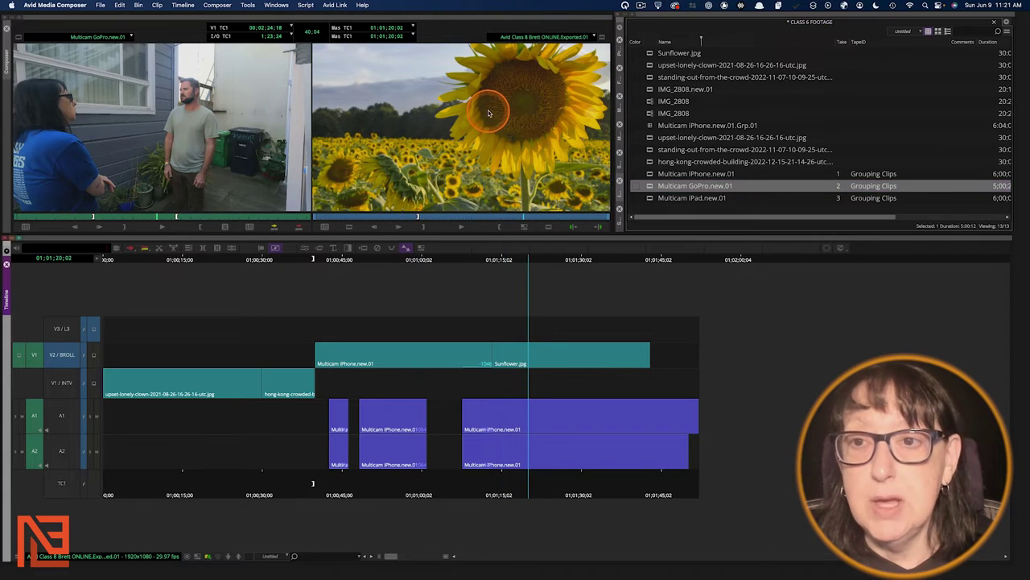
pyautogui.press('F8')
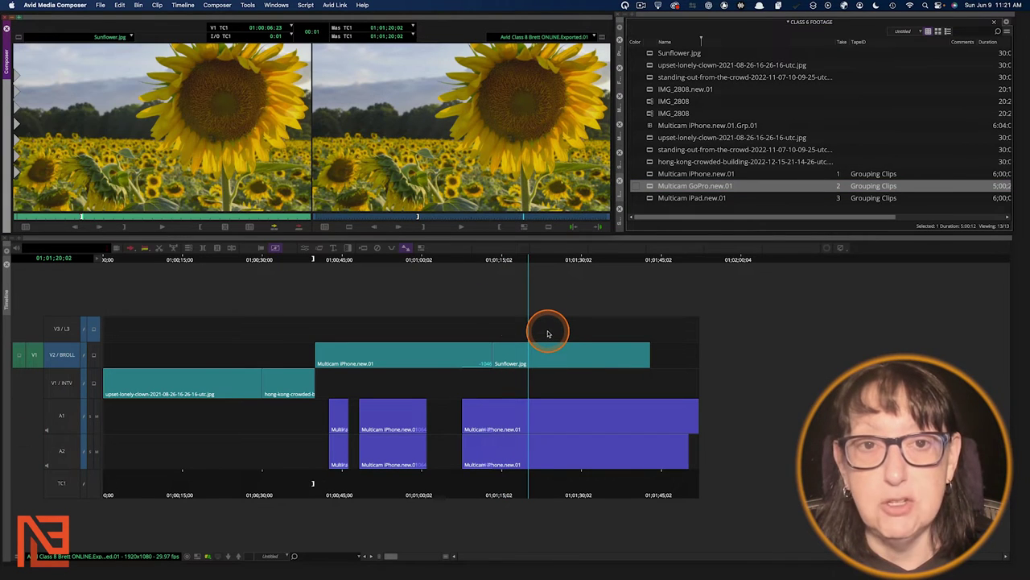
pyautogui.press('super+f')
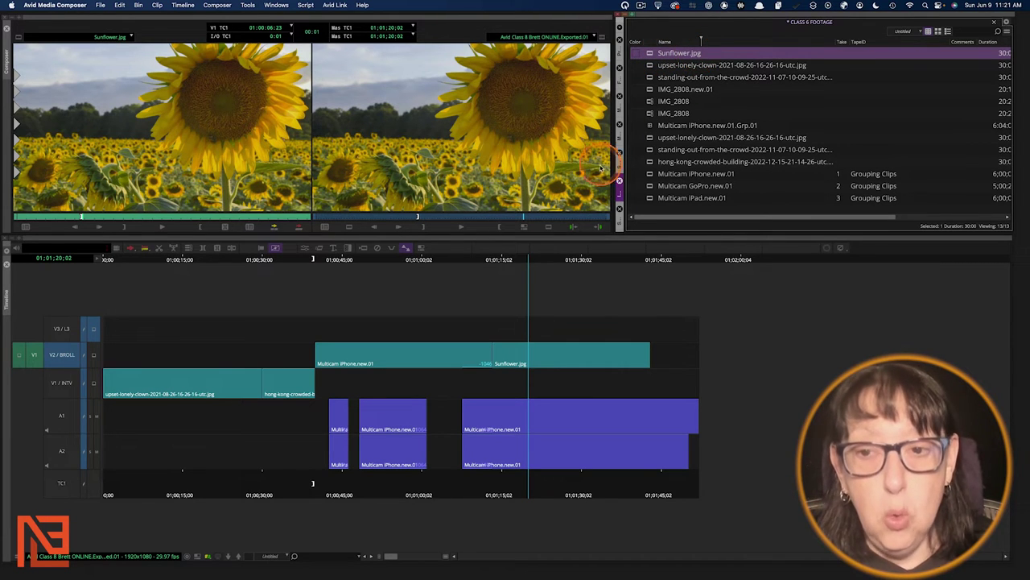
# Load the clown image into the source viewer and find it in the CLASS 6 FOOTAGE bin
pyautogui.doubleClick(649, 138)
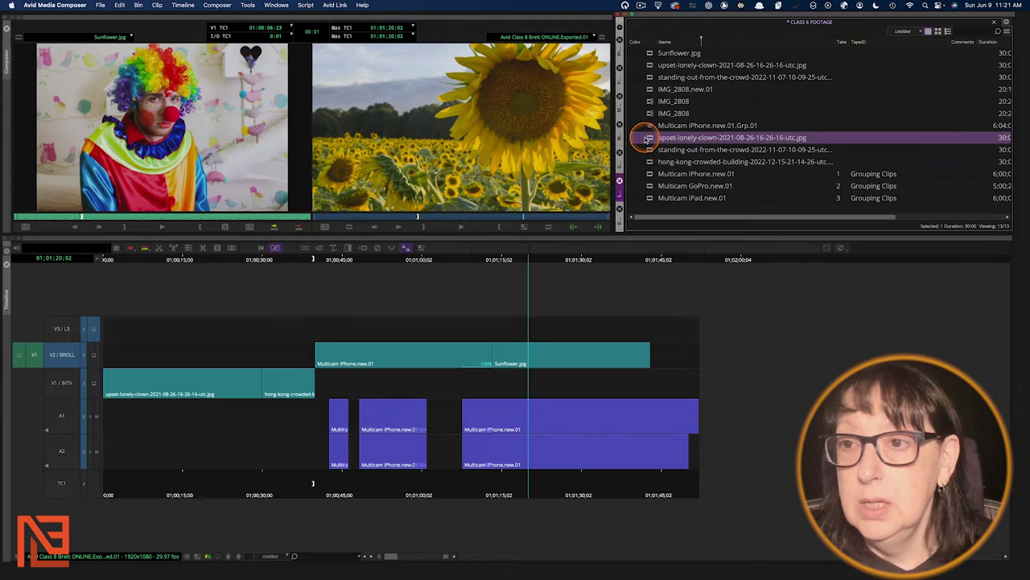
pyautogui.moveTo(139, 219); pyautogui.dragTo(158, 141)
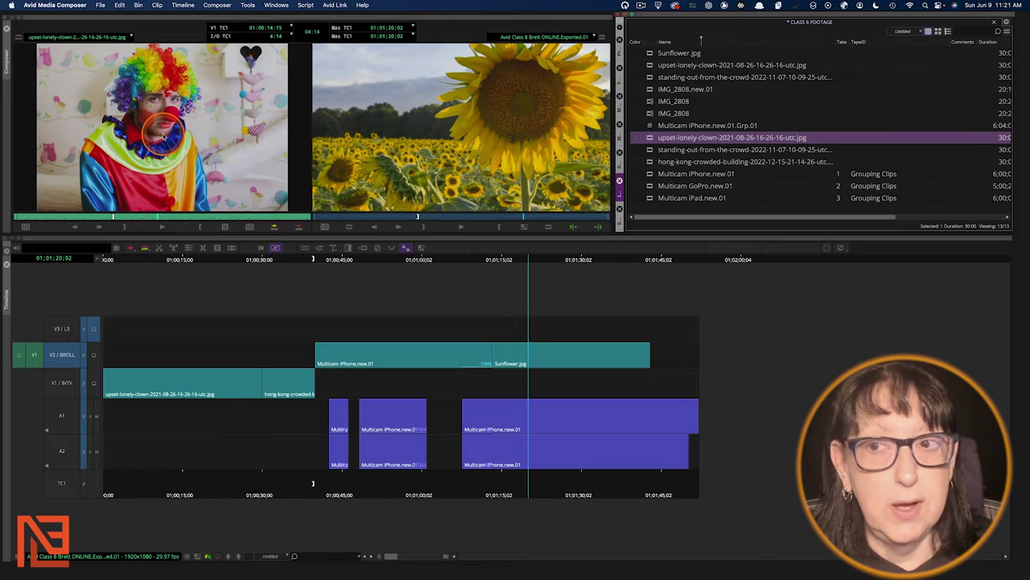
pyautogui.click(666, 185)
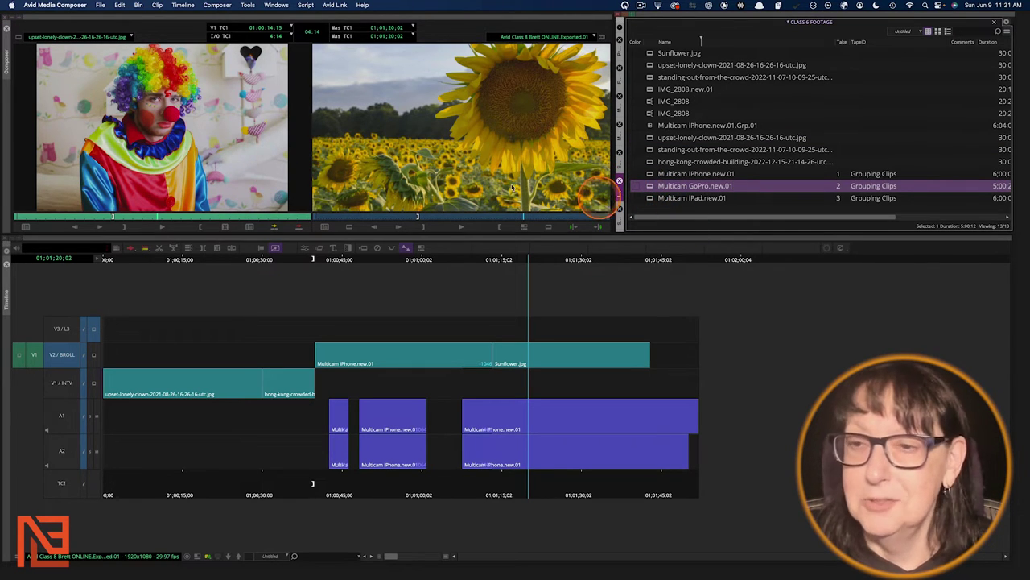
pyautogui.click(181, 121)
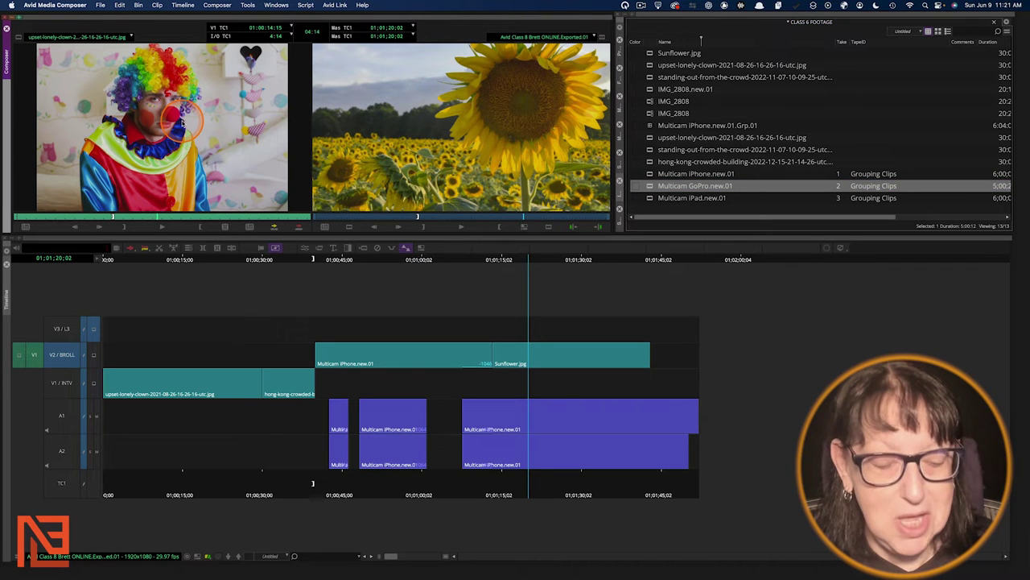
pyautogui.press('super+f')
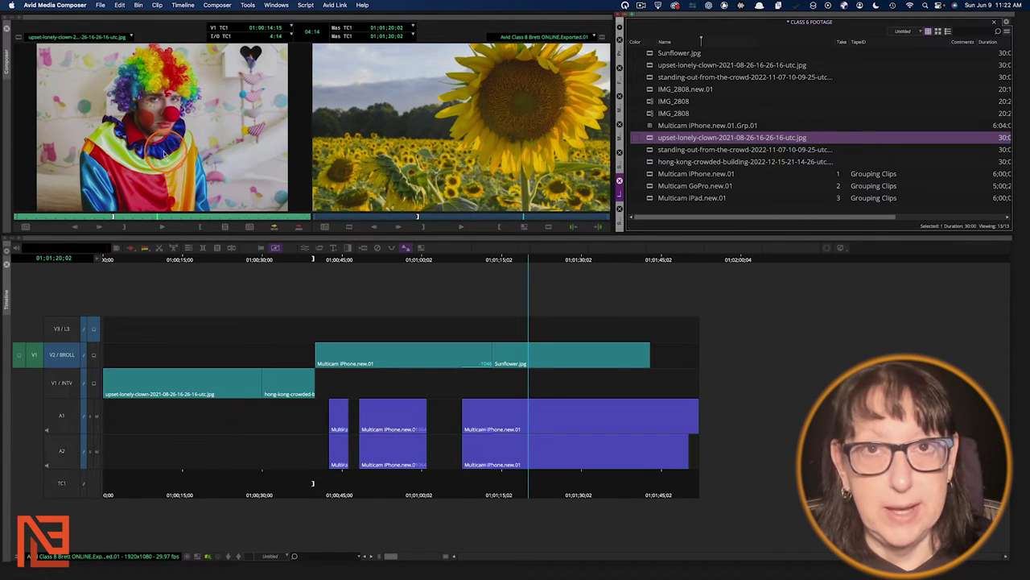
# Match-frame the sequence's Multicam iPhone.new.01 clip and find it in CLASS 6 FOOTAGE
pyautogui.click(510, 122)
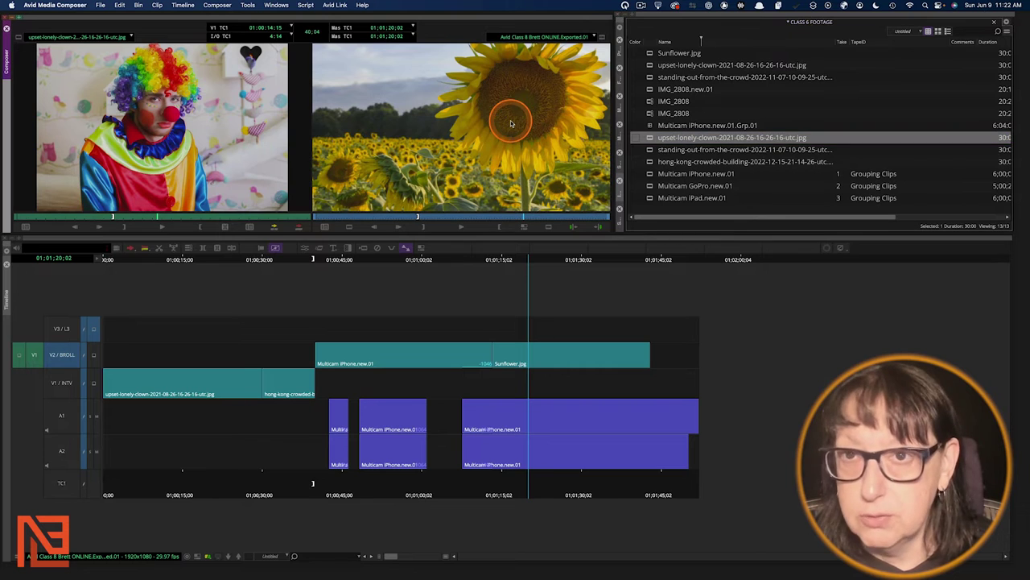
pyautogui.press('F8')
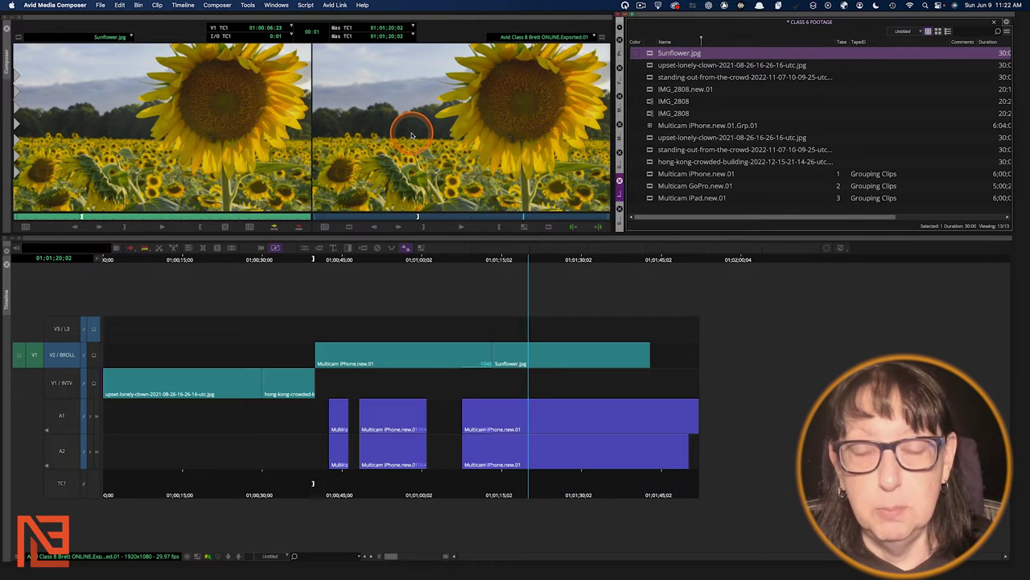
pyautogui.click(341, 379)
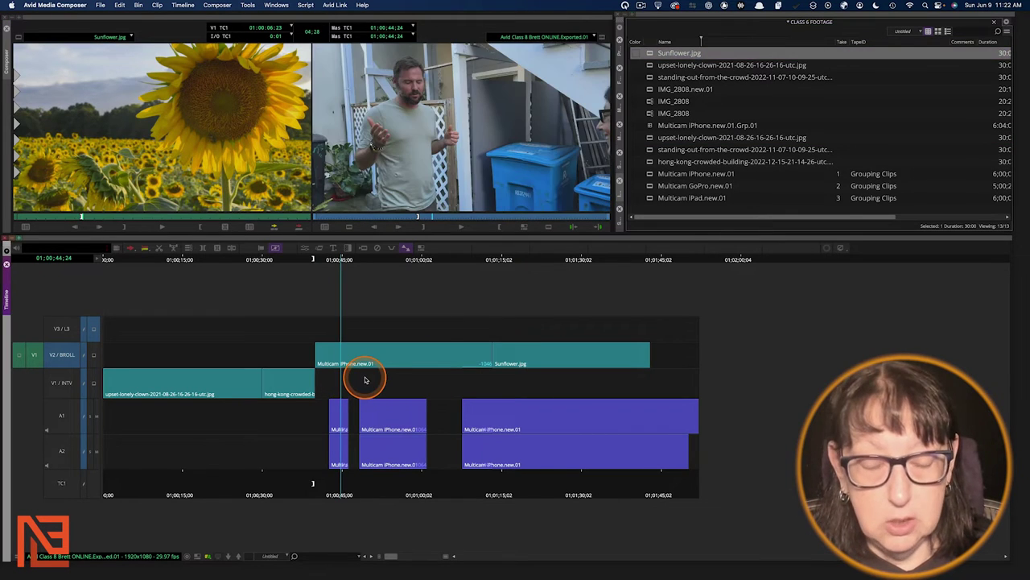
pyautogui.press('F8')
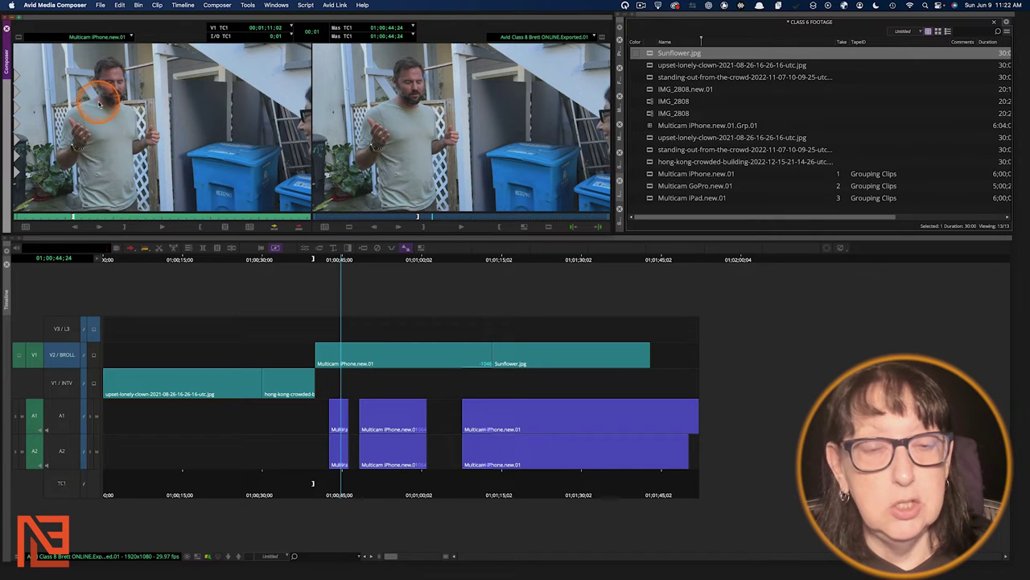
pyautogui.click(146, 218)
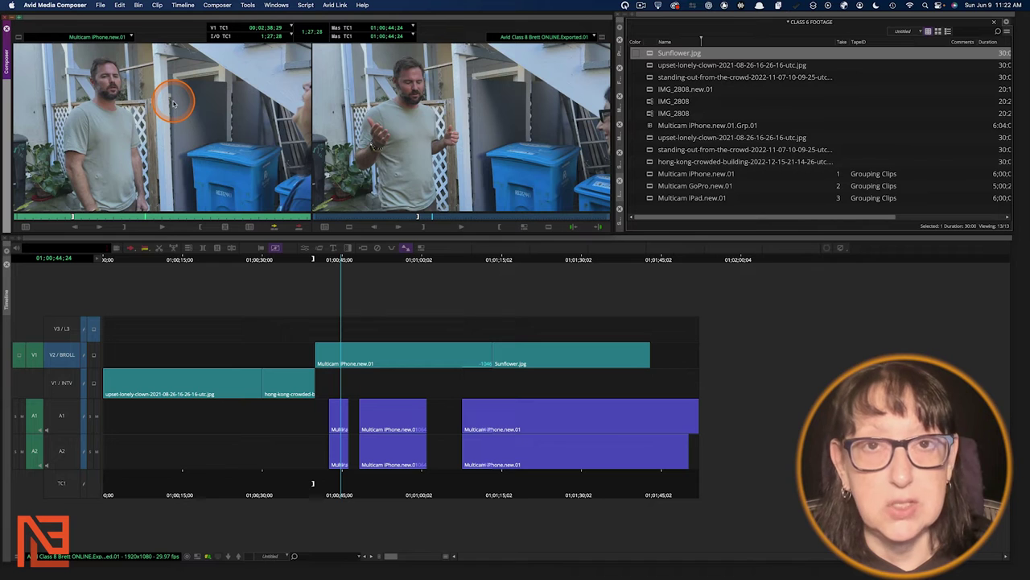
pyautogui.press('super+f')
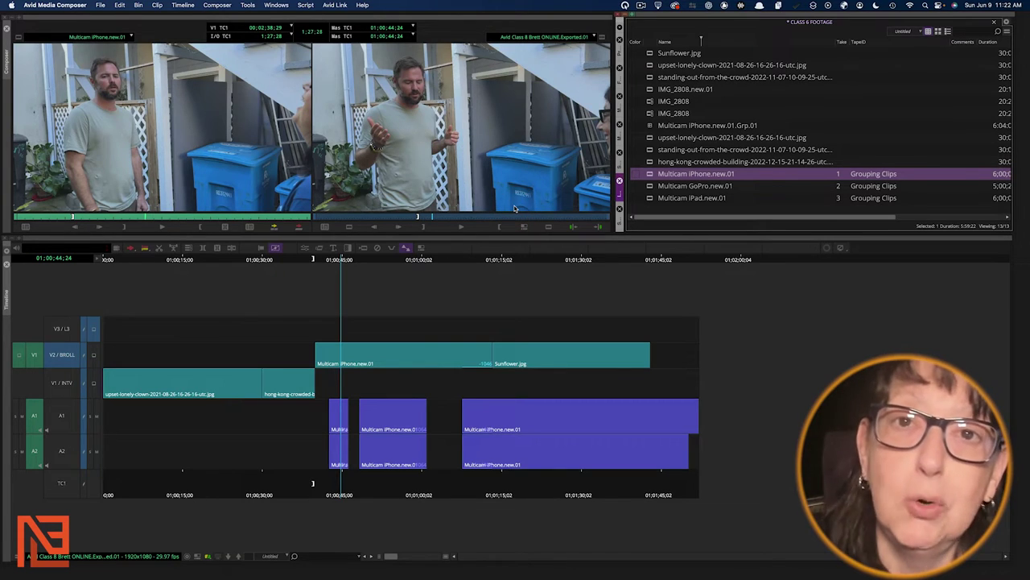
pyautogui.click(455, 294)
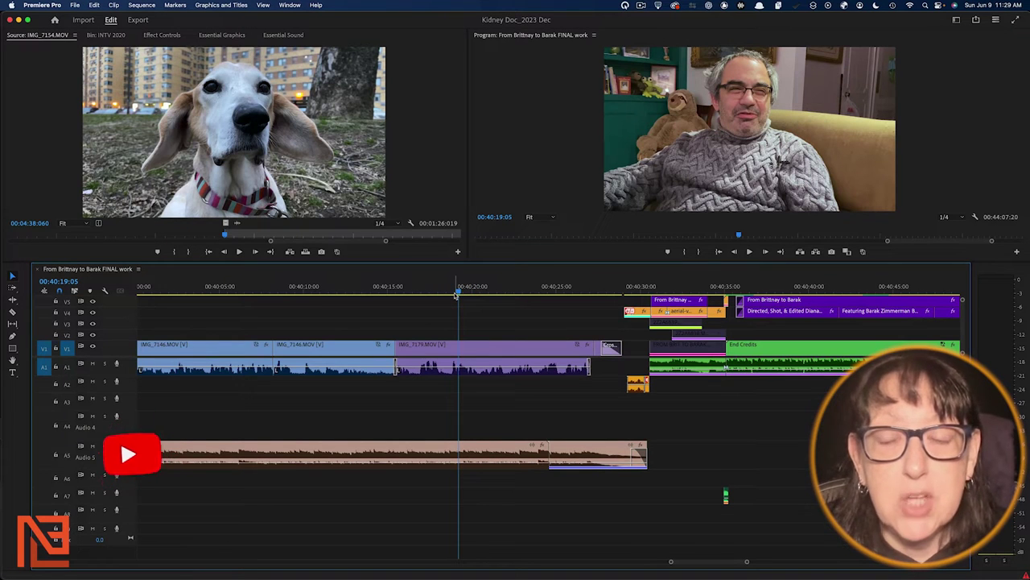
pyautogui.click(454, 294)
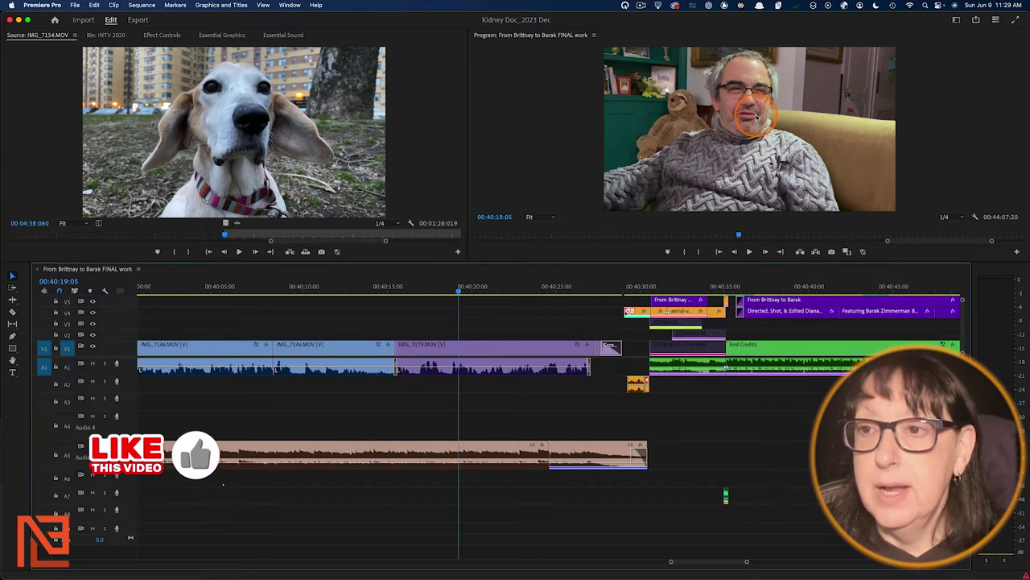
pyautogui.click(282, 121)
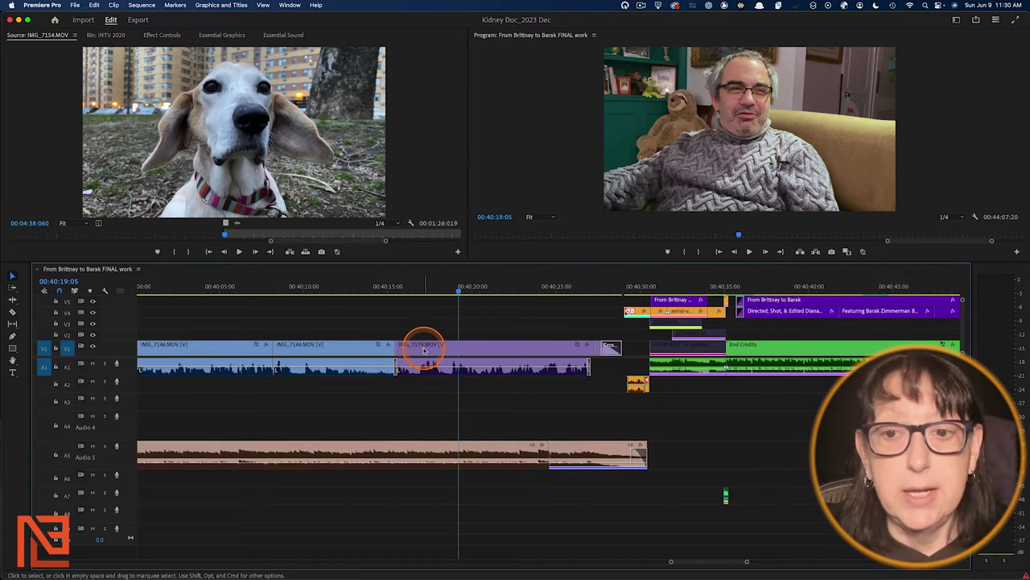
pyautogui.click(456, 345)
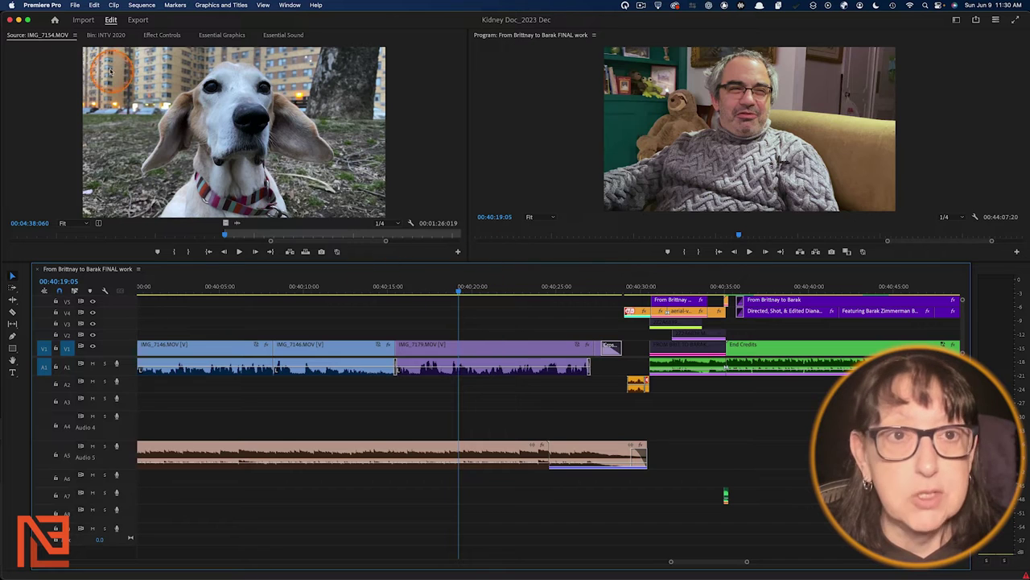
pyautogui.click(74, 5)
pyautogui.moveTo(45, 6)
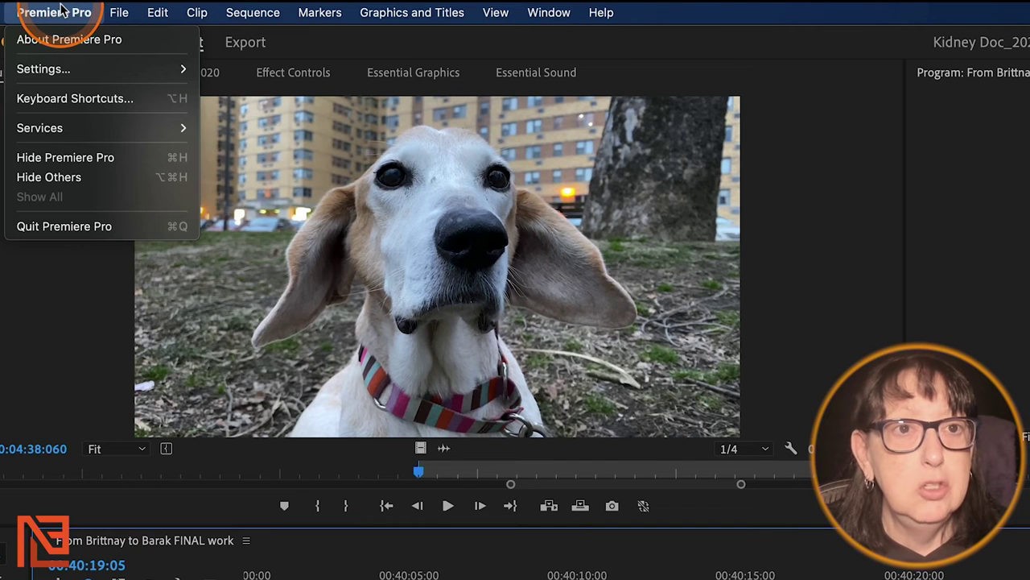
pyautogui.moveTo(79, 65)
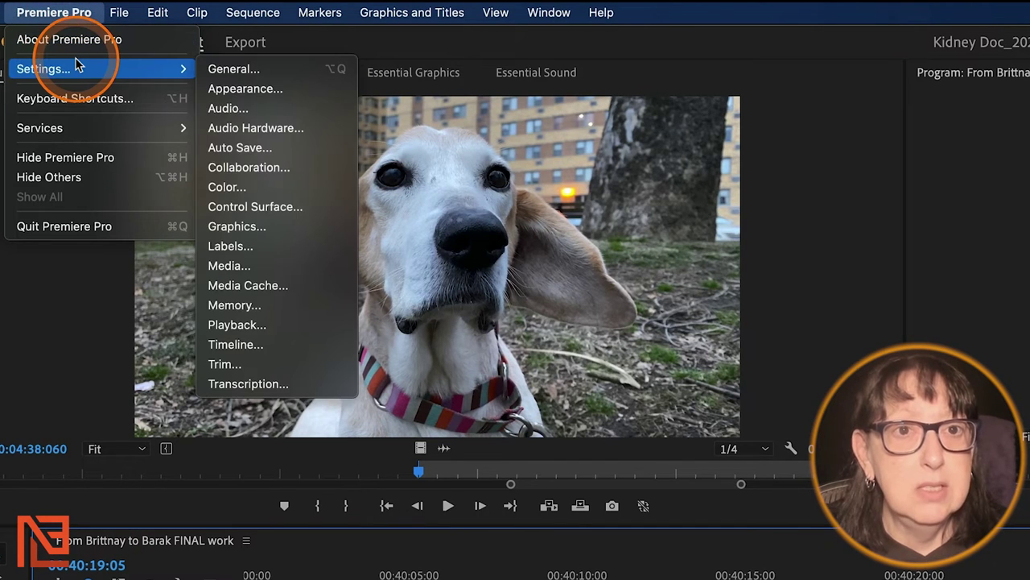
pyautogui.click(90, 100)
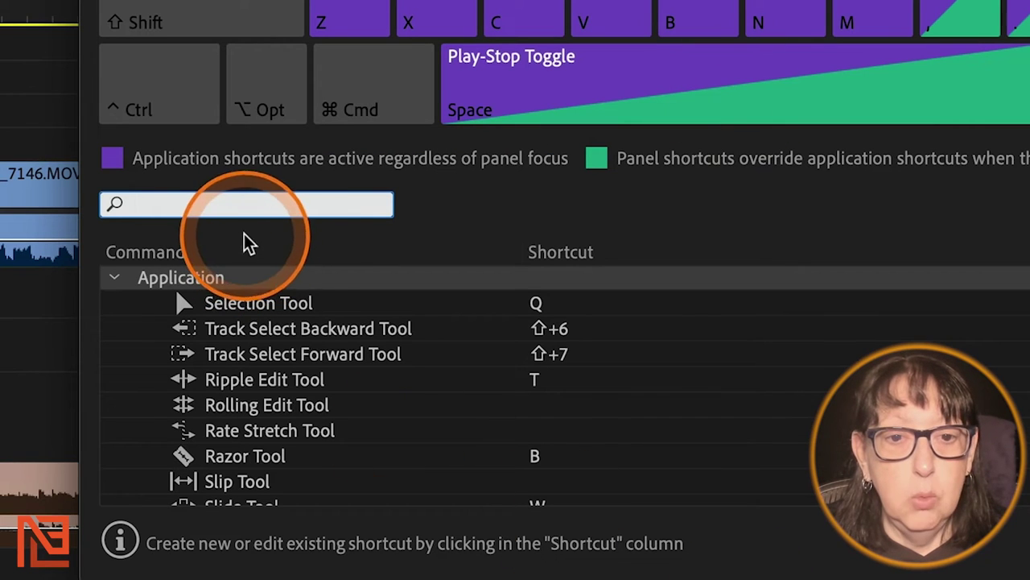
pyautogui.write('rev')
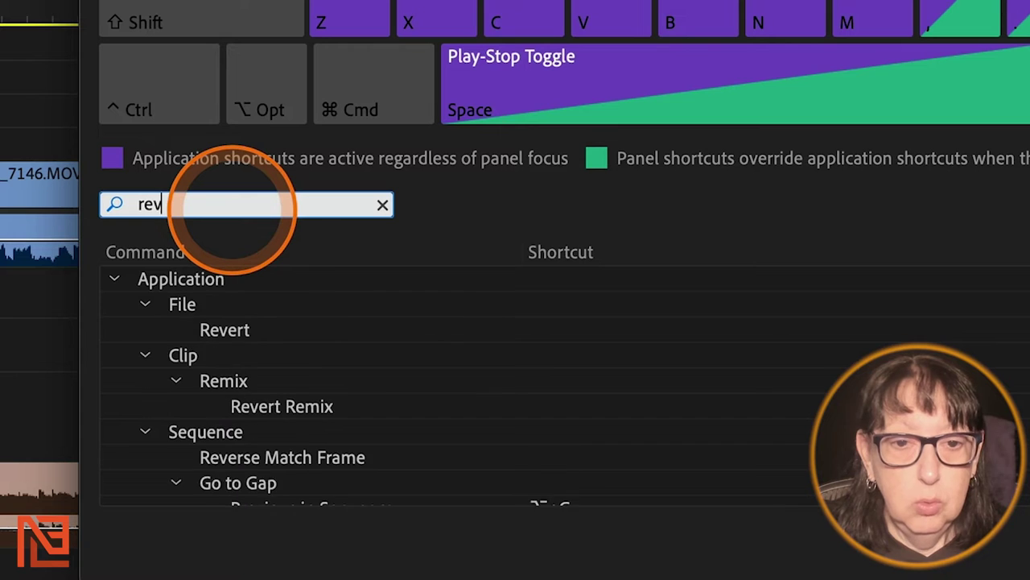
pyautogui.write('eal in')
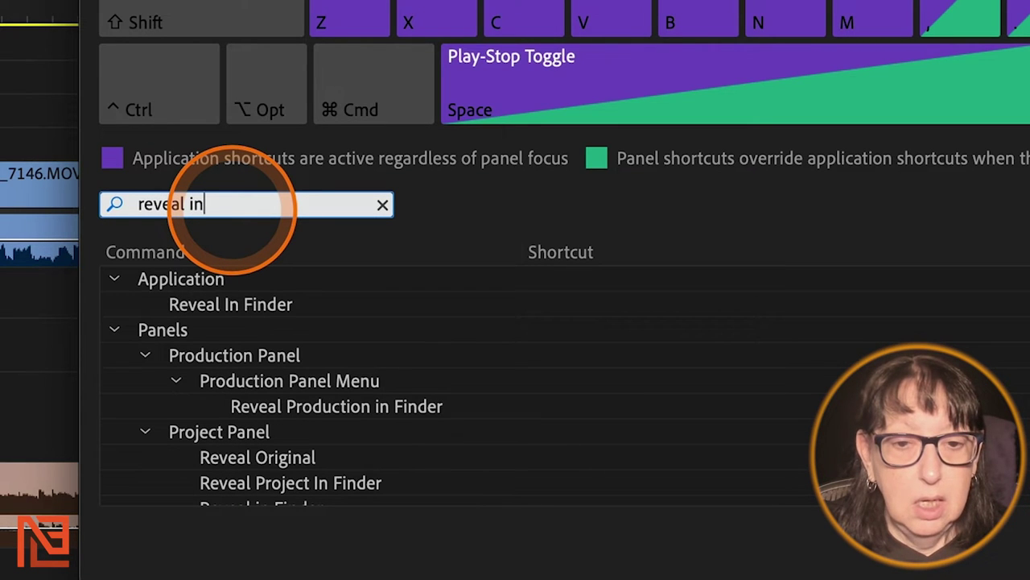
pyautogui.write(' proj')
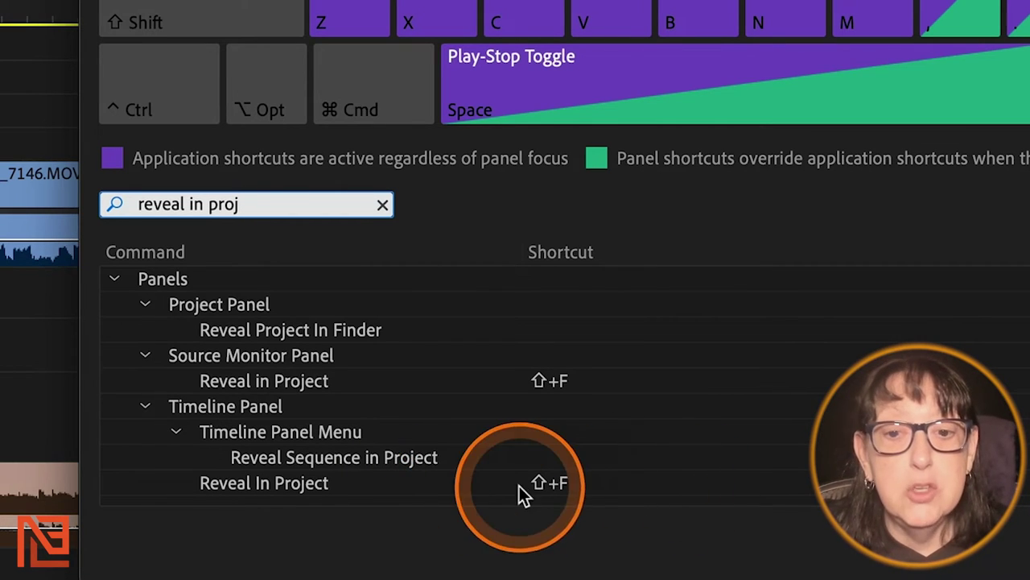
pyautogui.click(553, 381)
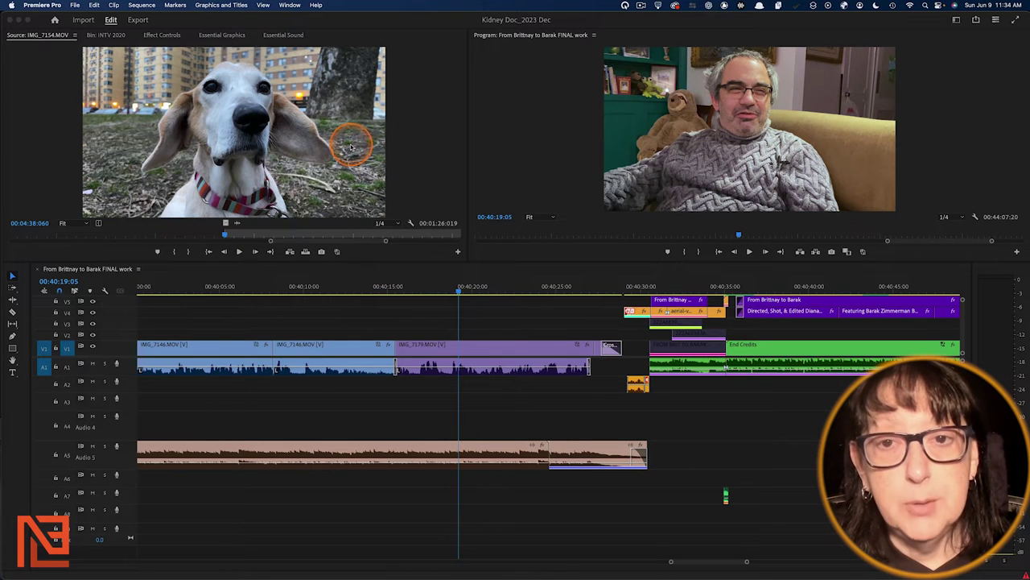
# Reveal timeline clip IMG_7179.MOV in the INTV 2020 bin and view the bin as thumbnails
pyautogui.click(456, 349)
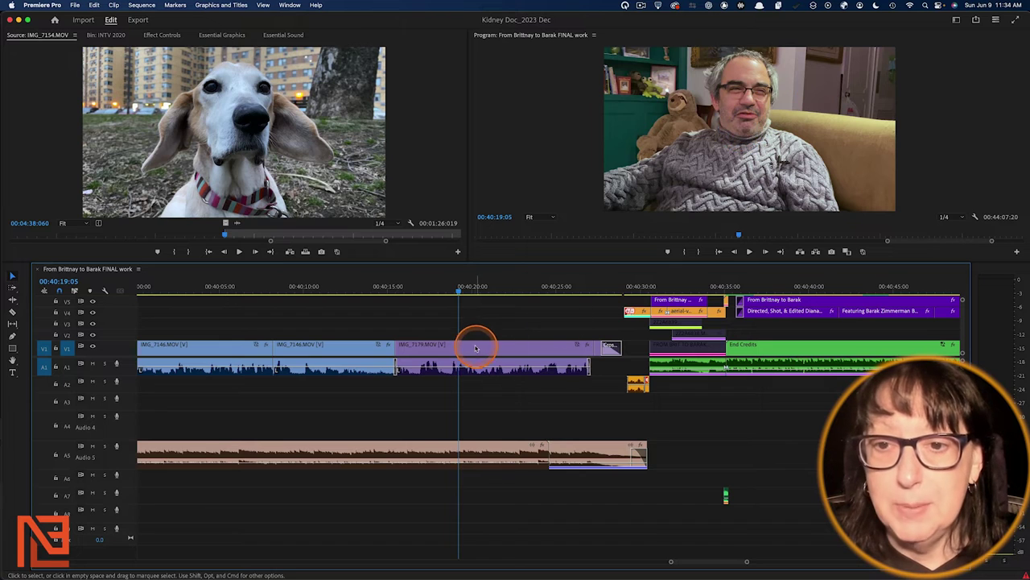
pyautogui.rightClick(467, 348)
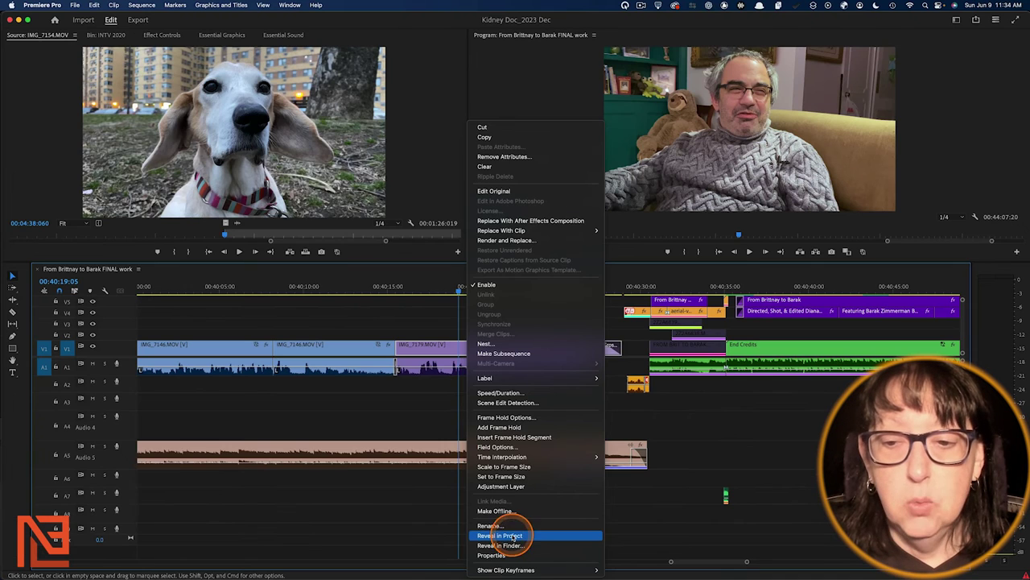
pyautogui.click(561, 503)
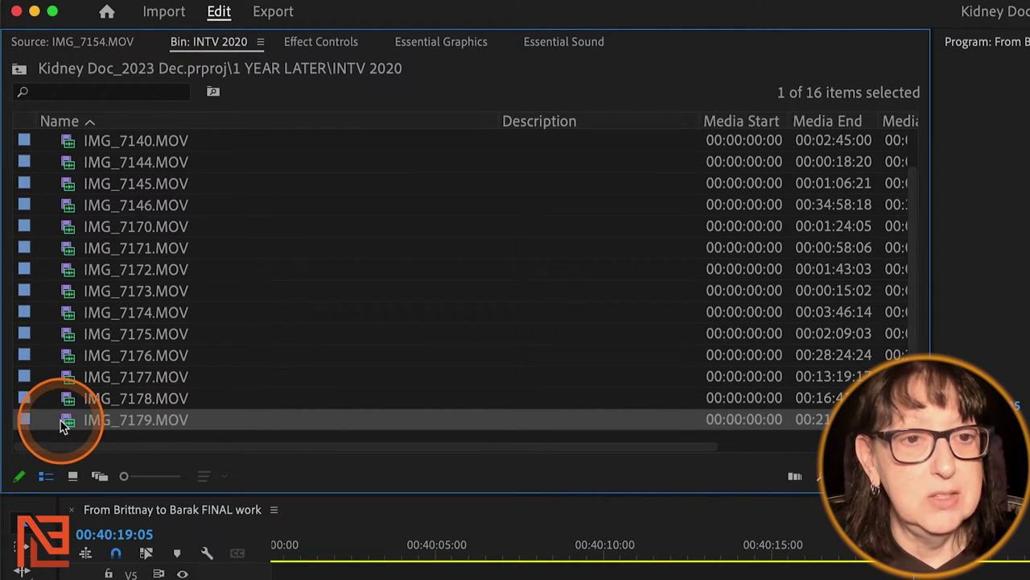
pyautogui.click(73, 475)
pyautogui.click(503, 250)
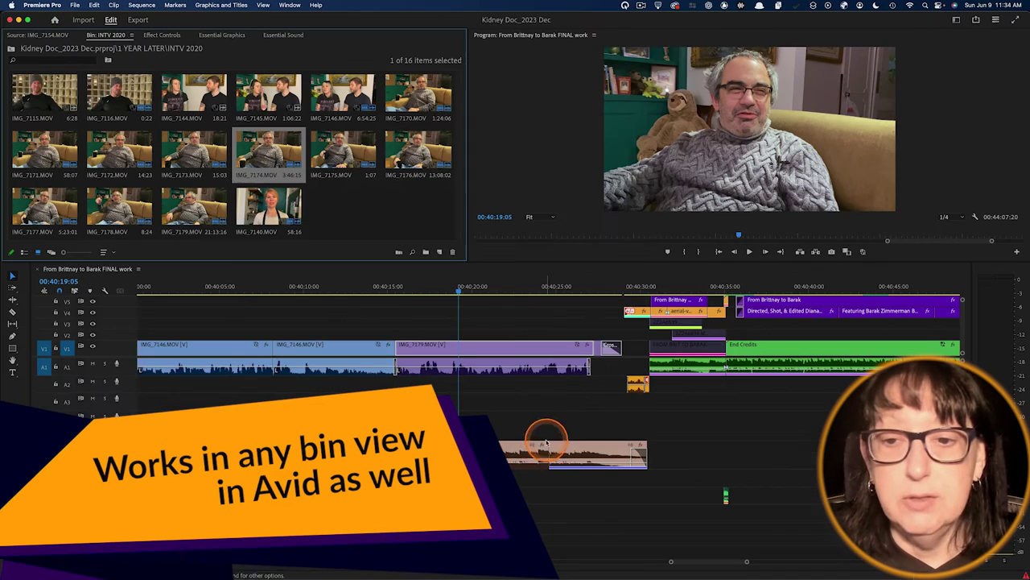
# Reveal IMG_7179 in the project again, then cycle the bin through Freeform, Icon and List views
pyautogui.rightClick(443, 346)
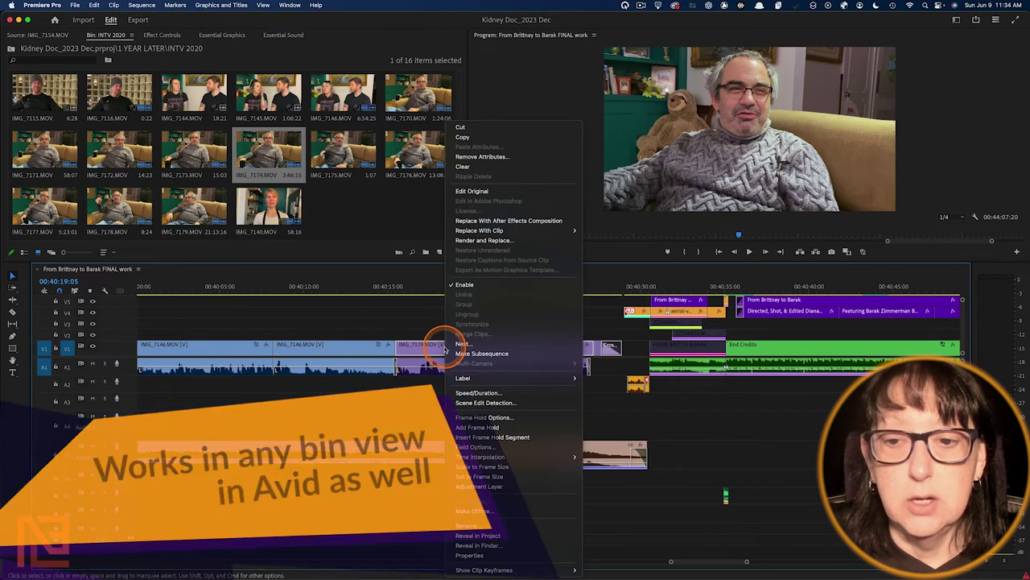
pyautogui.click(482, 535)
pyautogui.click(198, 205)
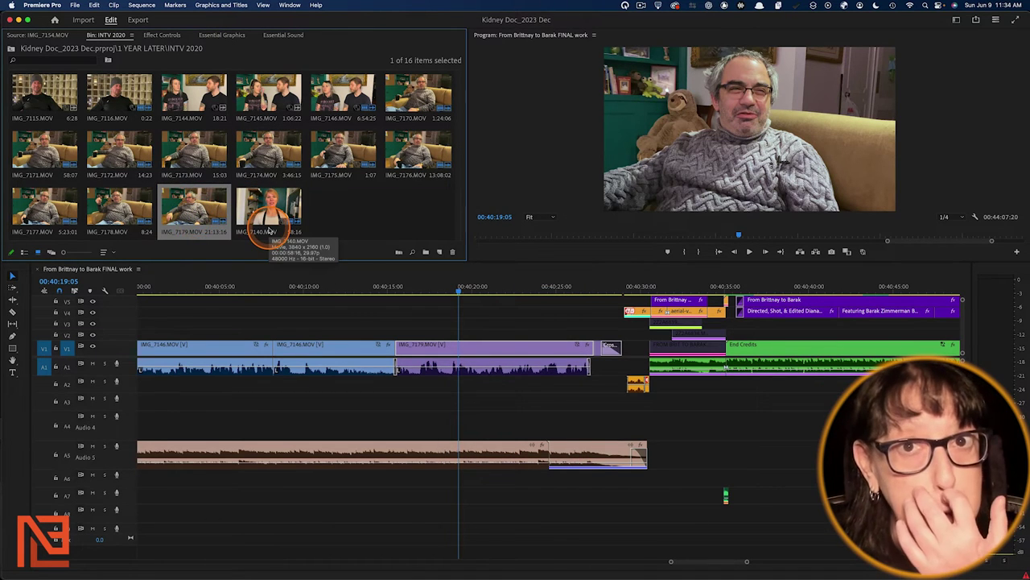
pyautogui.click(52, 253)
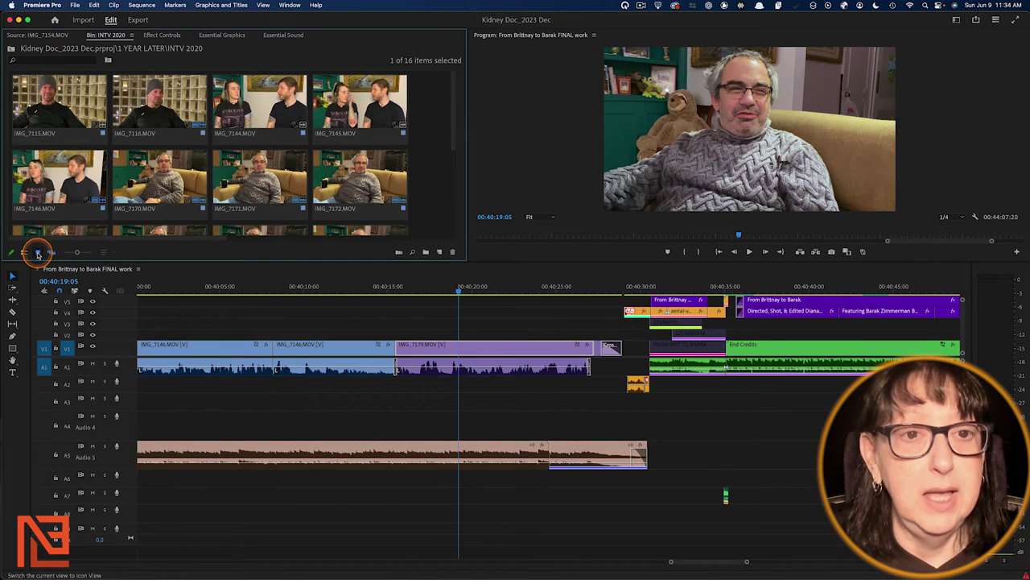
pyautogui.click(33, 254)
pyautogui.click(24, 252)
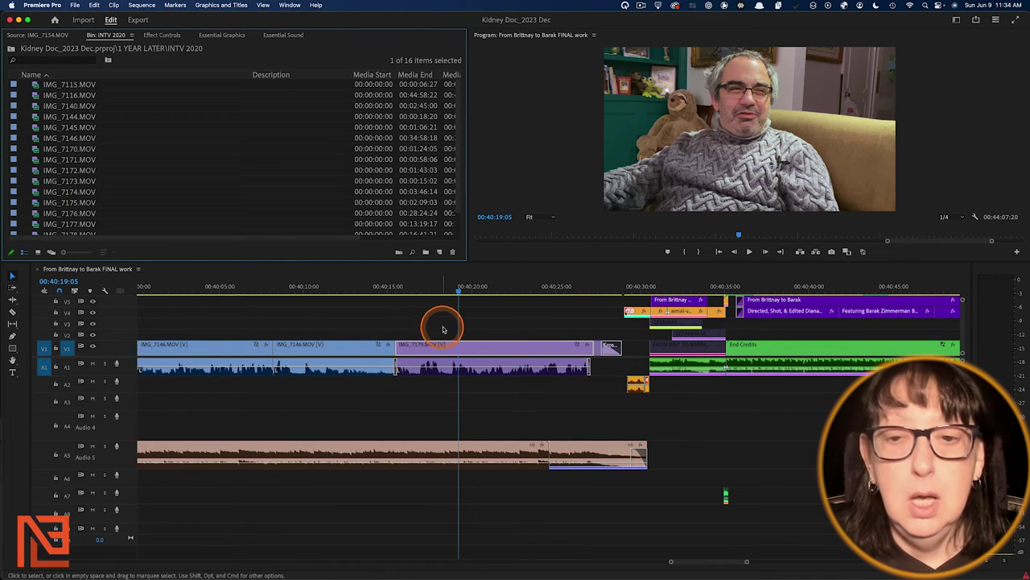
pyautogui.click(464, 291)
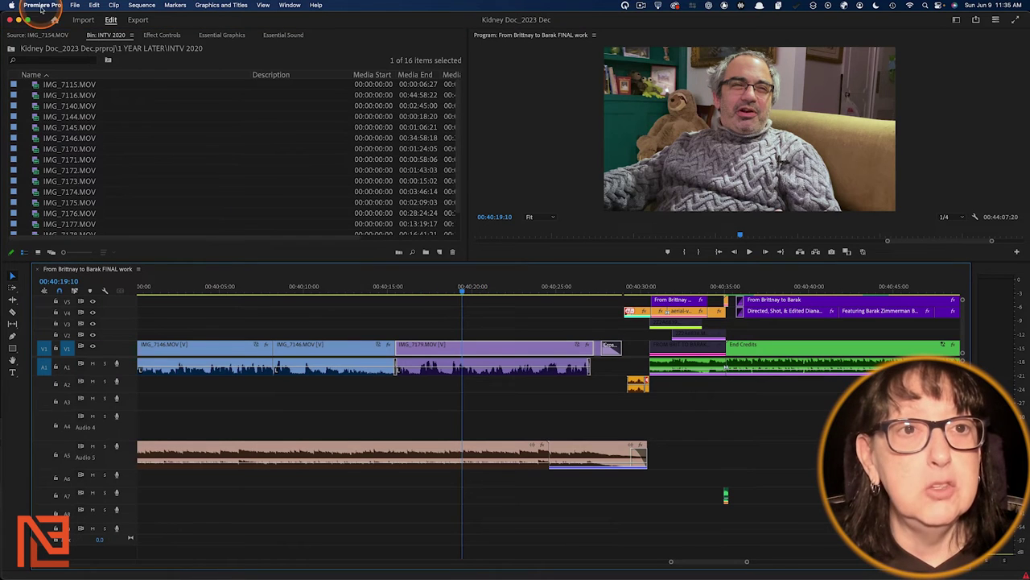
# Reveal the IMG_7154 source clip in its Barak Rap Song bin from the Source monitor
pyautogui.click(44, 34)
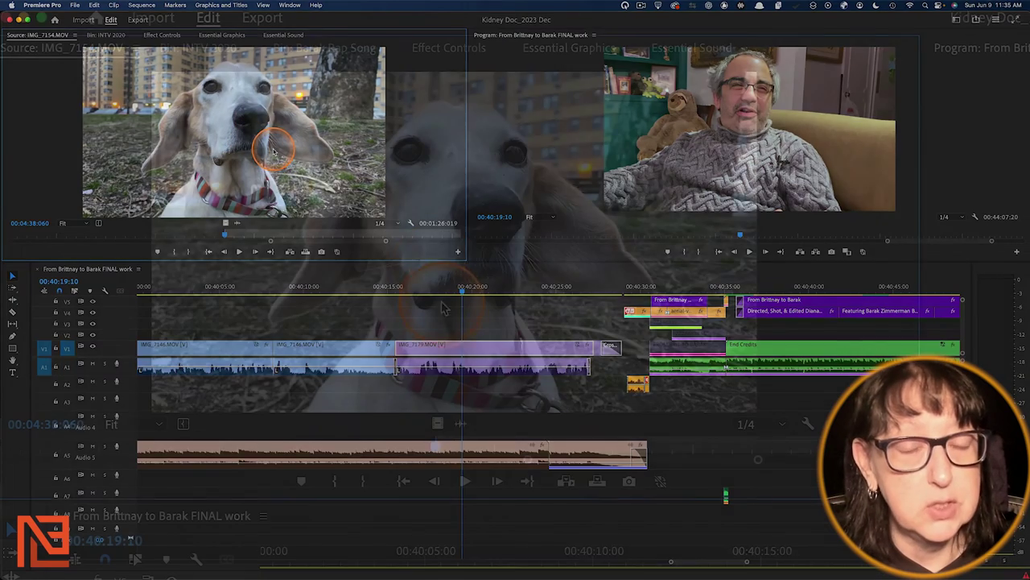
pyautogui.rightClick(227, 143)
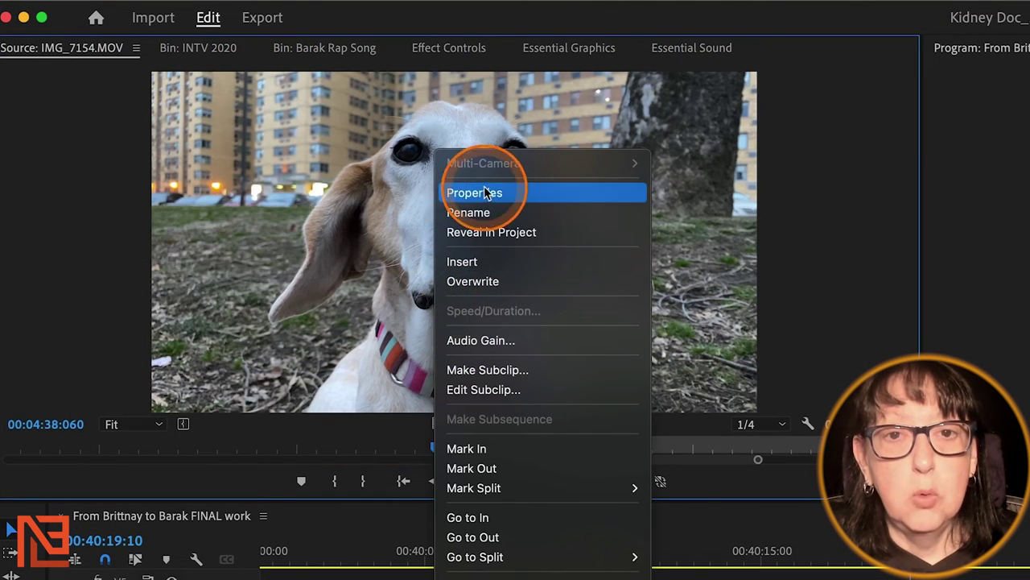
pyautogui.click(524, 233)
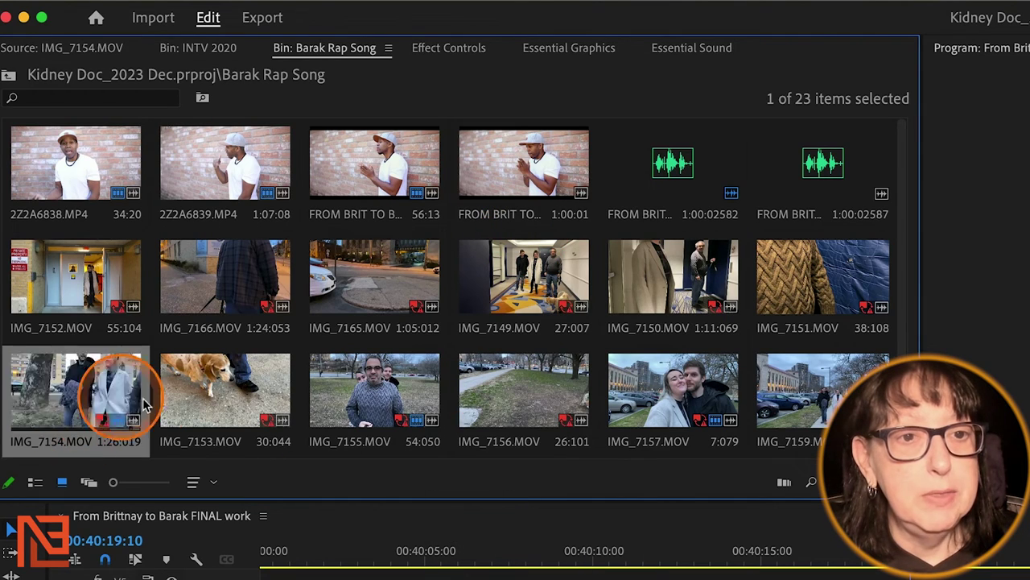
# Toggle the Barak Rap Song bin between List, Icon and Freeform views, then return to IMG_7154
pyautogui.click(35, 483)
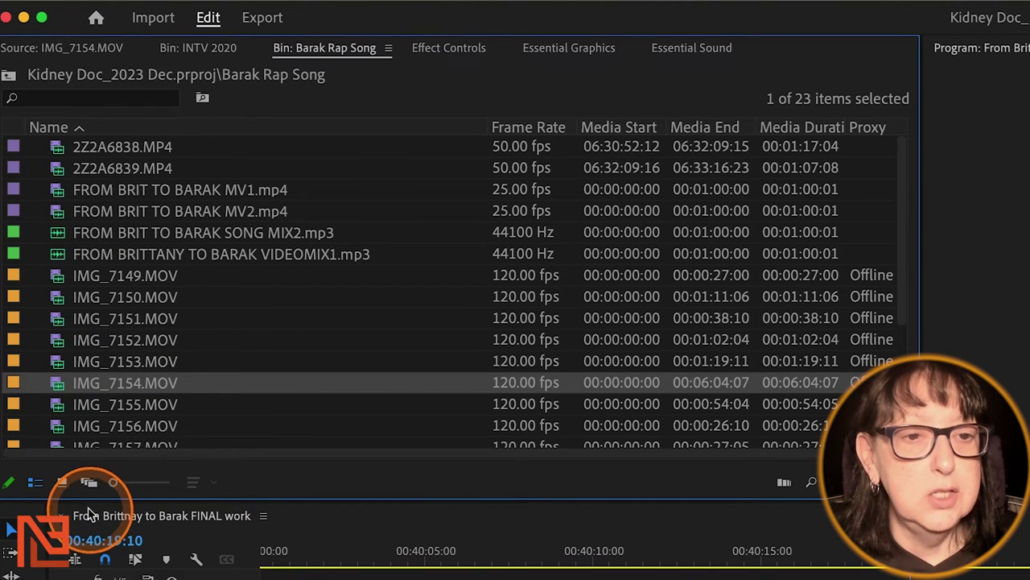
pyautogui.click(62, 482)
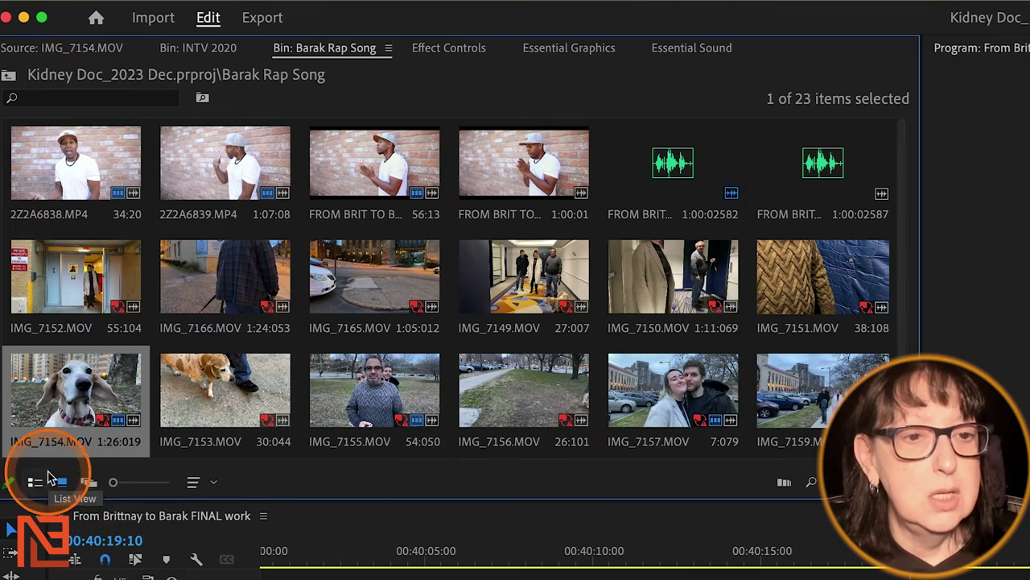
pyautogui.click(89, 483)
pyautogui.click(35, 483)
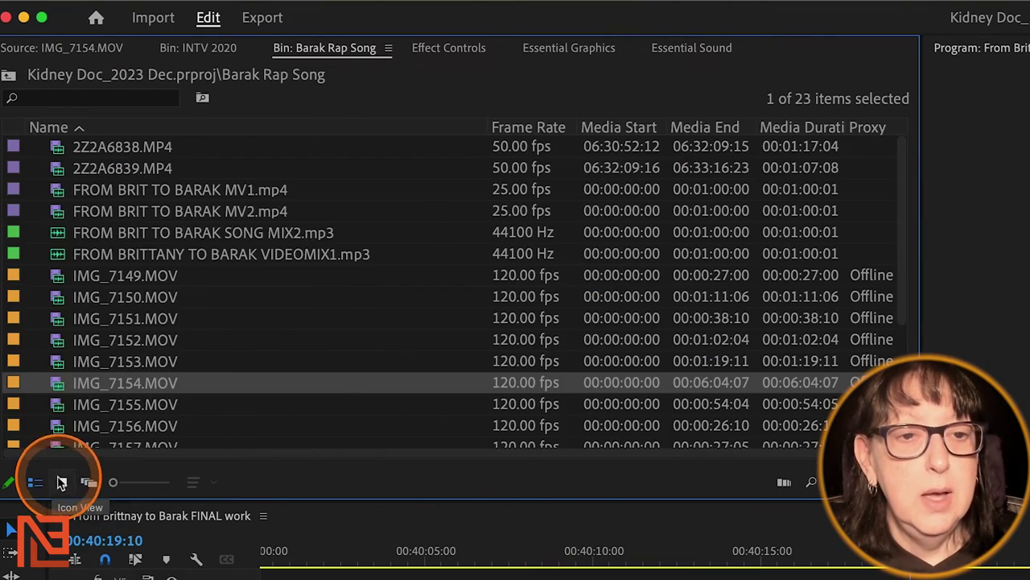
pyautogui.click(62, 482)
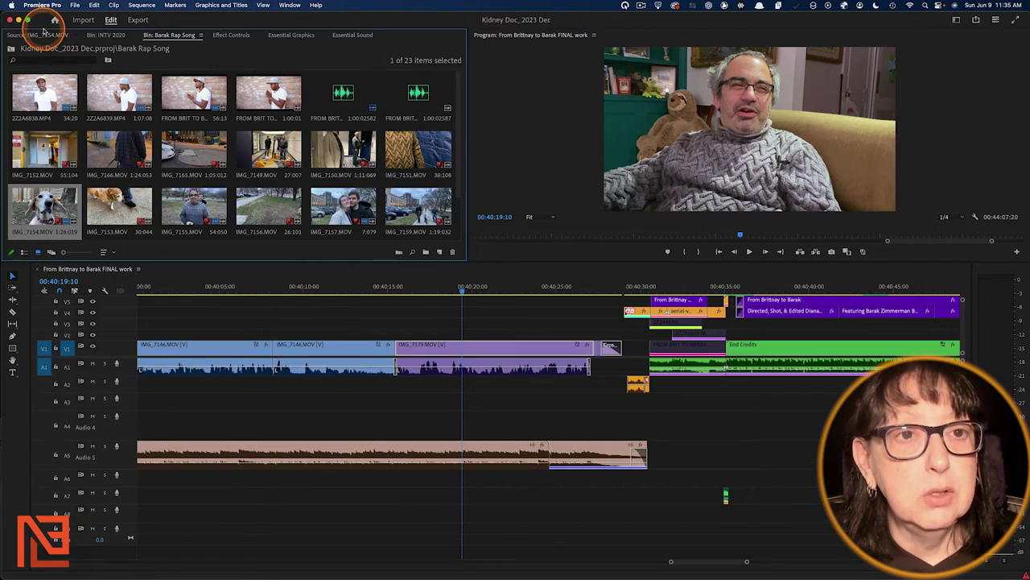
pyautogui.click(24, 35)
# Scrub the playhead within IMG_7179 and park it at 00:40:18:18
pyautogui.click(465, 345)
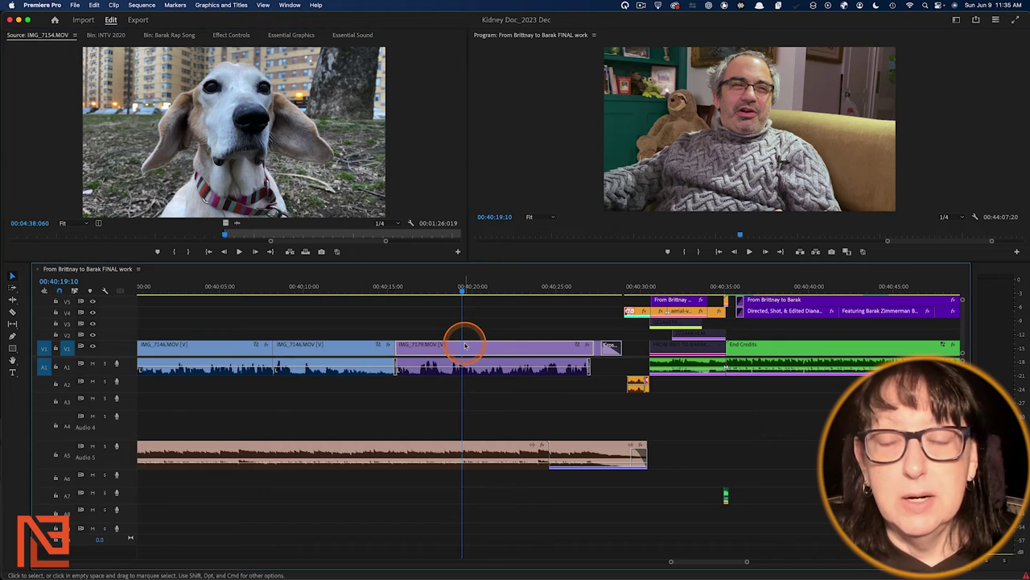
pyautogui.rightClick(463, 346)
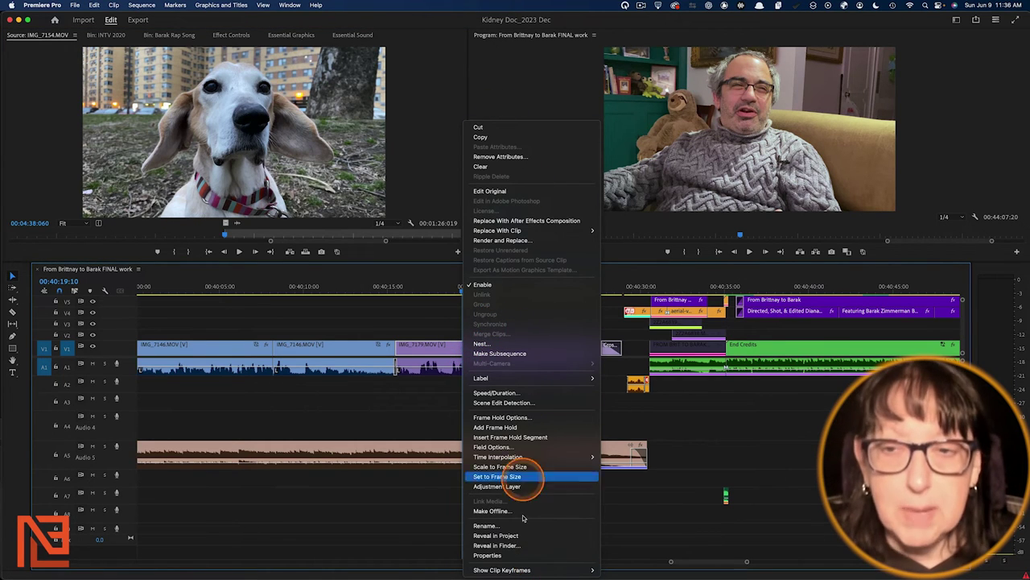
pyautogui.click(455, 290)
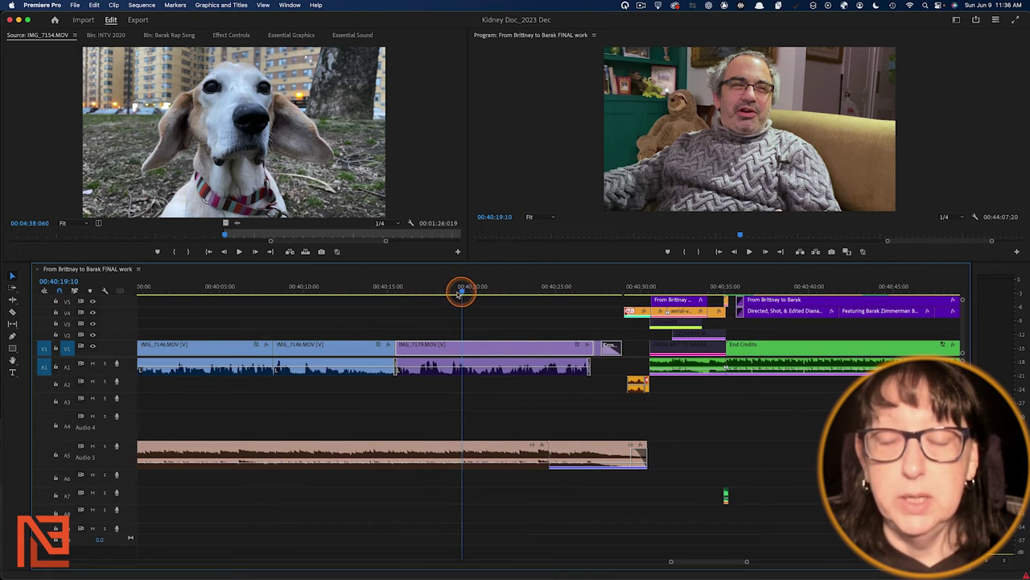
pyautogui.click(428, 294)
pyautogui.moveTo(429, 294); pyautogui.dragTo(451, 294)
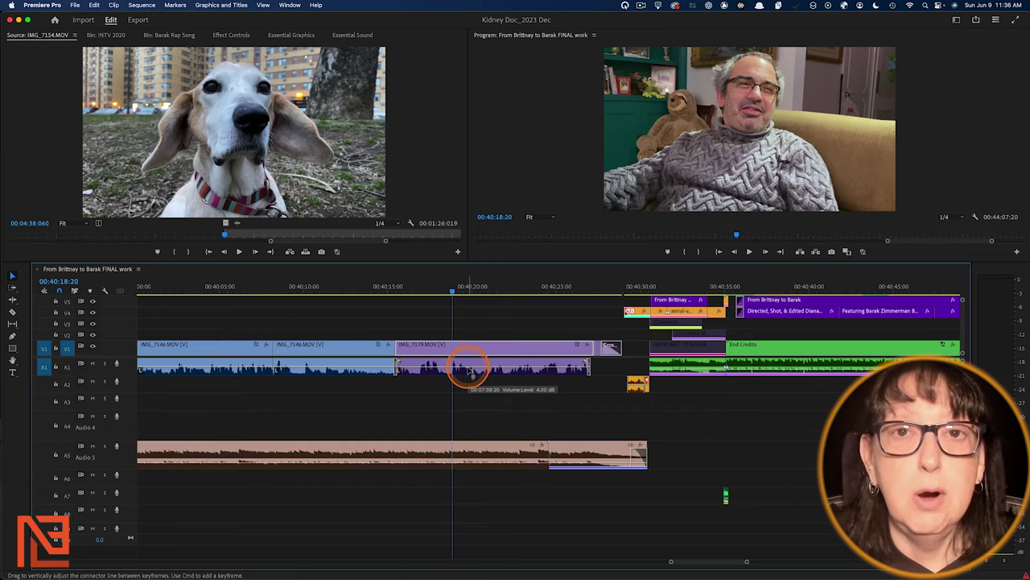
pyautogui.click(466, 369)
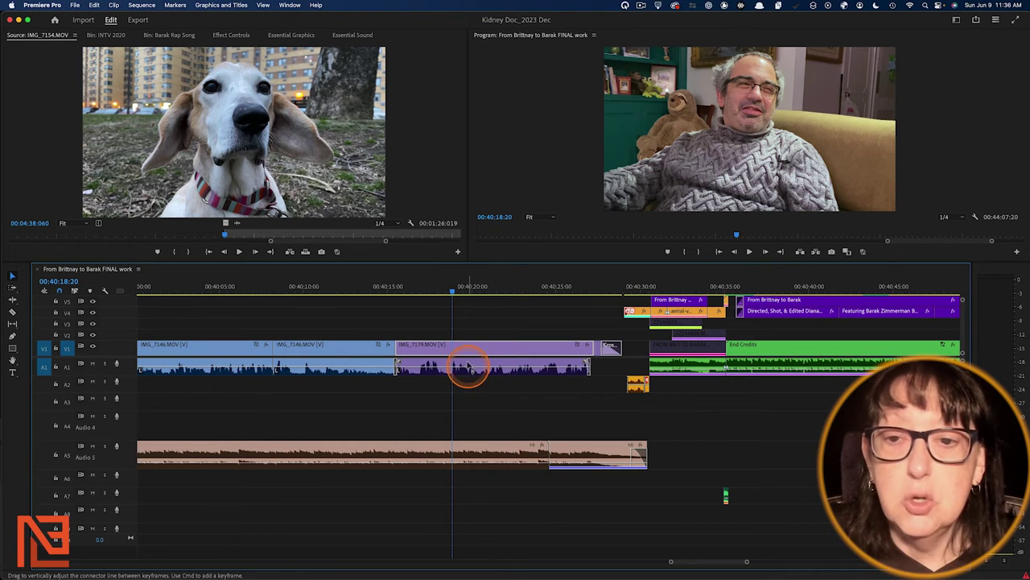
pyautogui.click(452, 288)
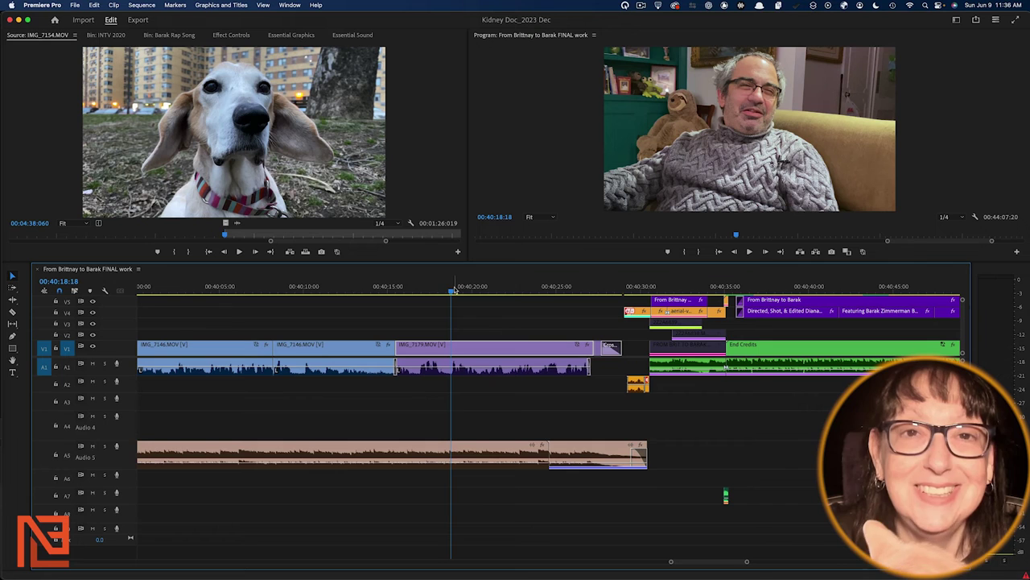
# Reveal IMG_7179.MOV in the INTV 2020 bin with Shift+F and show the bin as icons
pyautogui.hotkey('shift', '1')
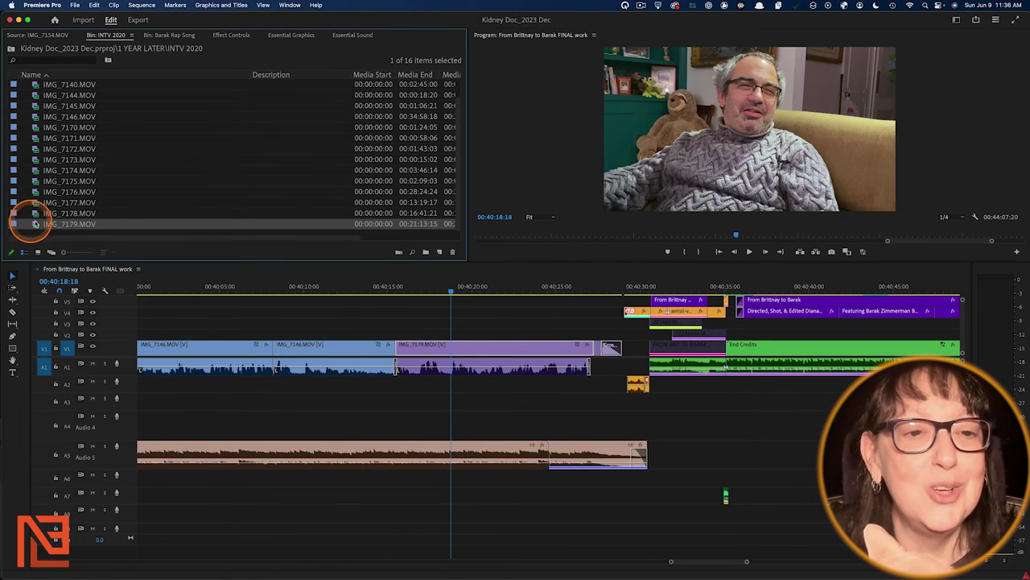
pyautogui.click(38, 252)
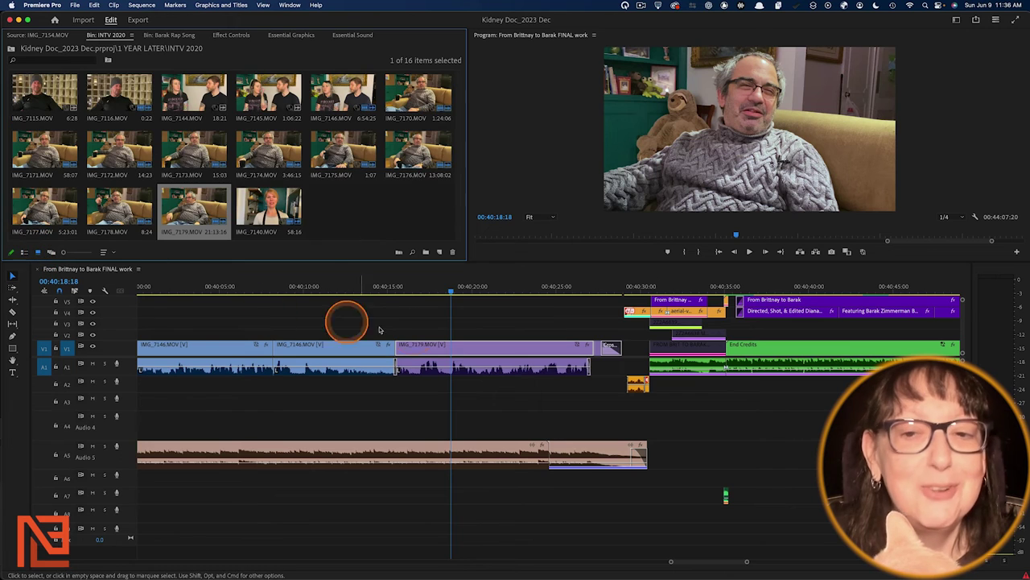
pyautogui.click(257, 129)
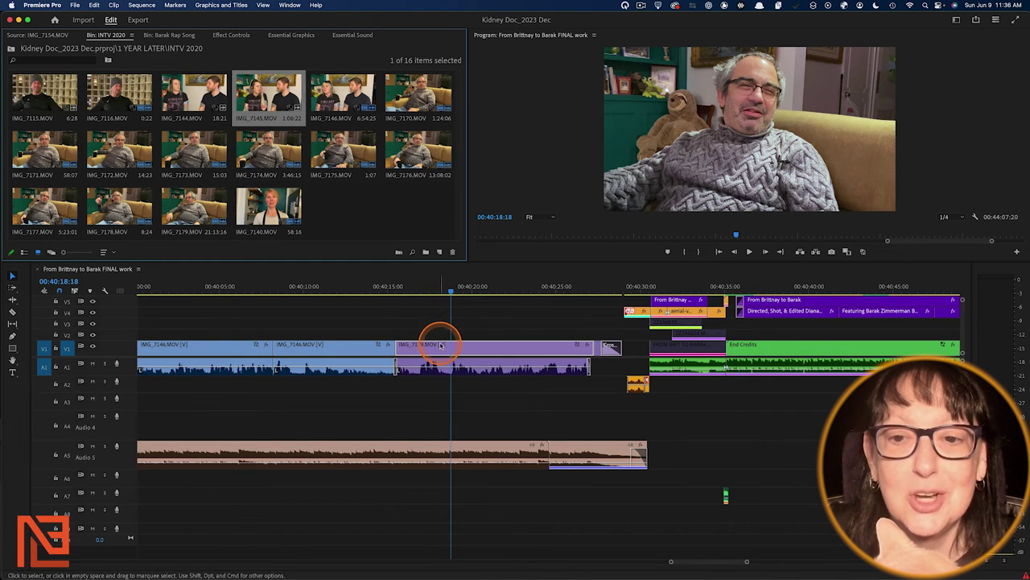
# Reveal IMG_7179 again with Shift+F, switch the bin to List view, and redisplay IMG_7154 in Source
pyautogui.click(461, 348)
pyautogui.hotkey('shift', 'f')
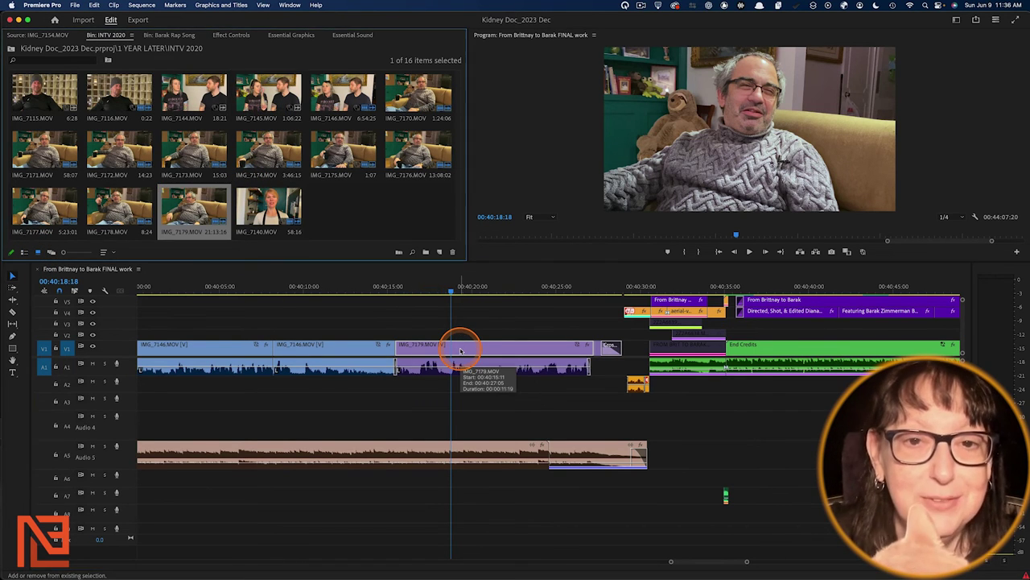
pyautogui.click(24, 252)
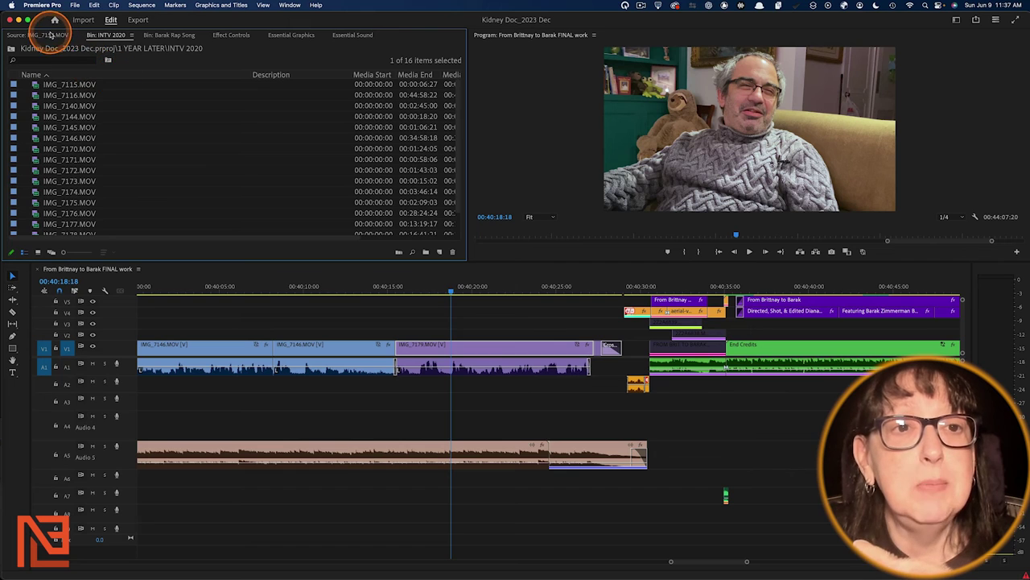
pyautogui.click(50, 35)
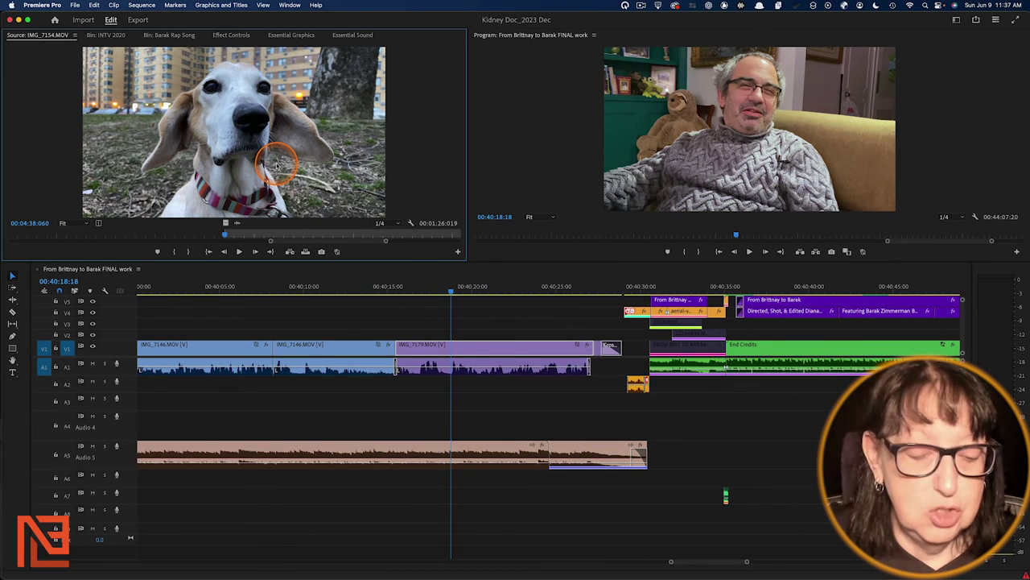
# Reveal IMG_7154.MOV in the Barak Rap Song bin in List View, then zoom the timeline out
pyautogui.hotkey('shift', '1')
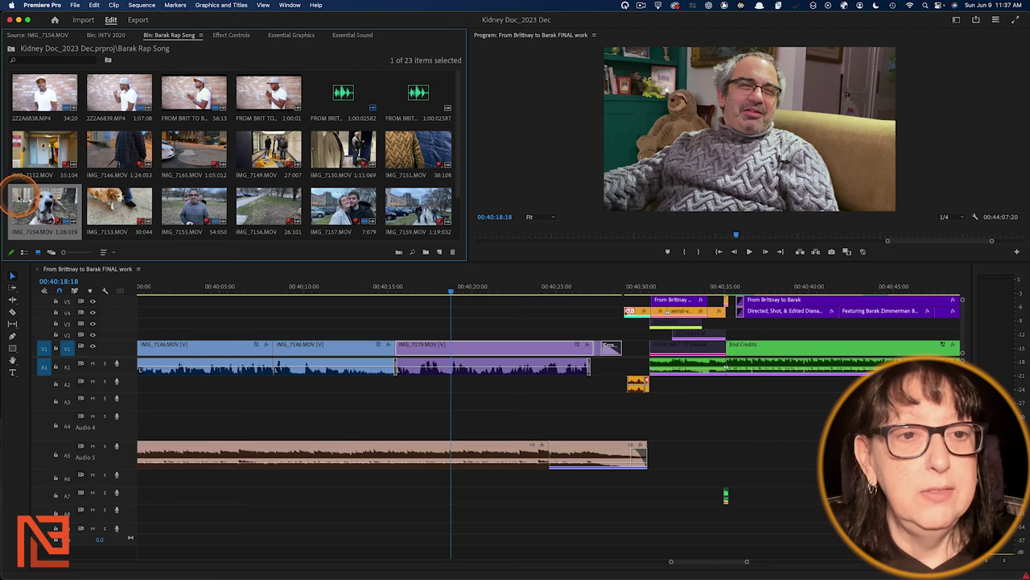
pyautogui.click(24, 252)
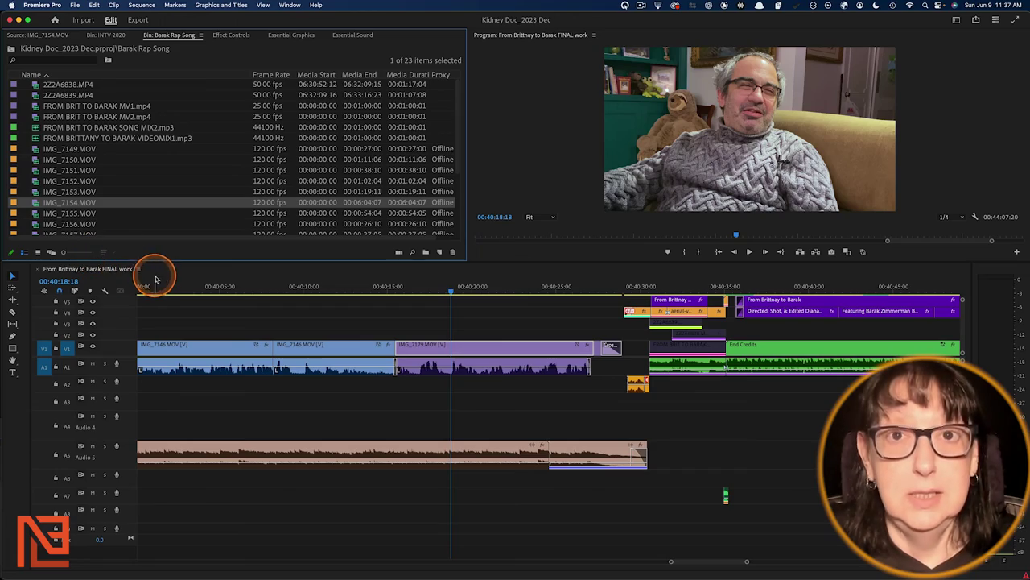
pyautogui.press('-')
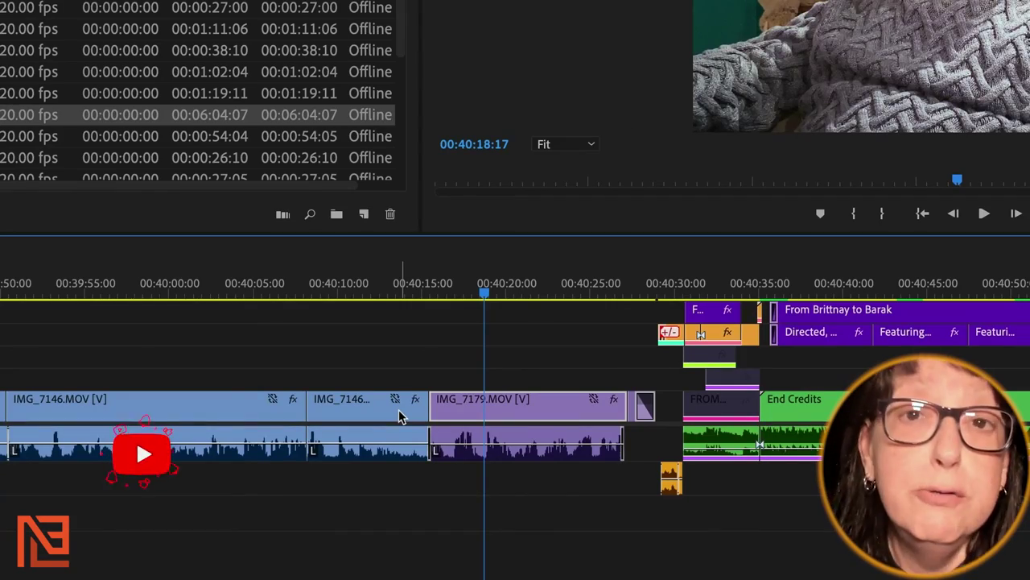